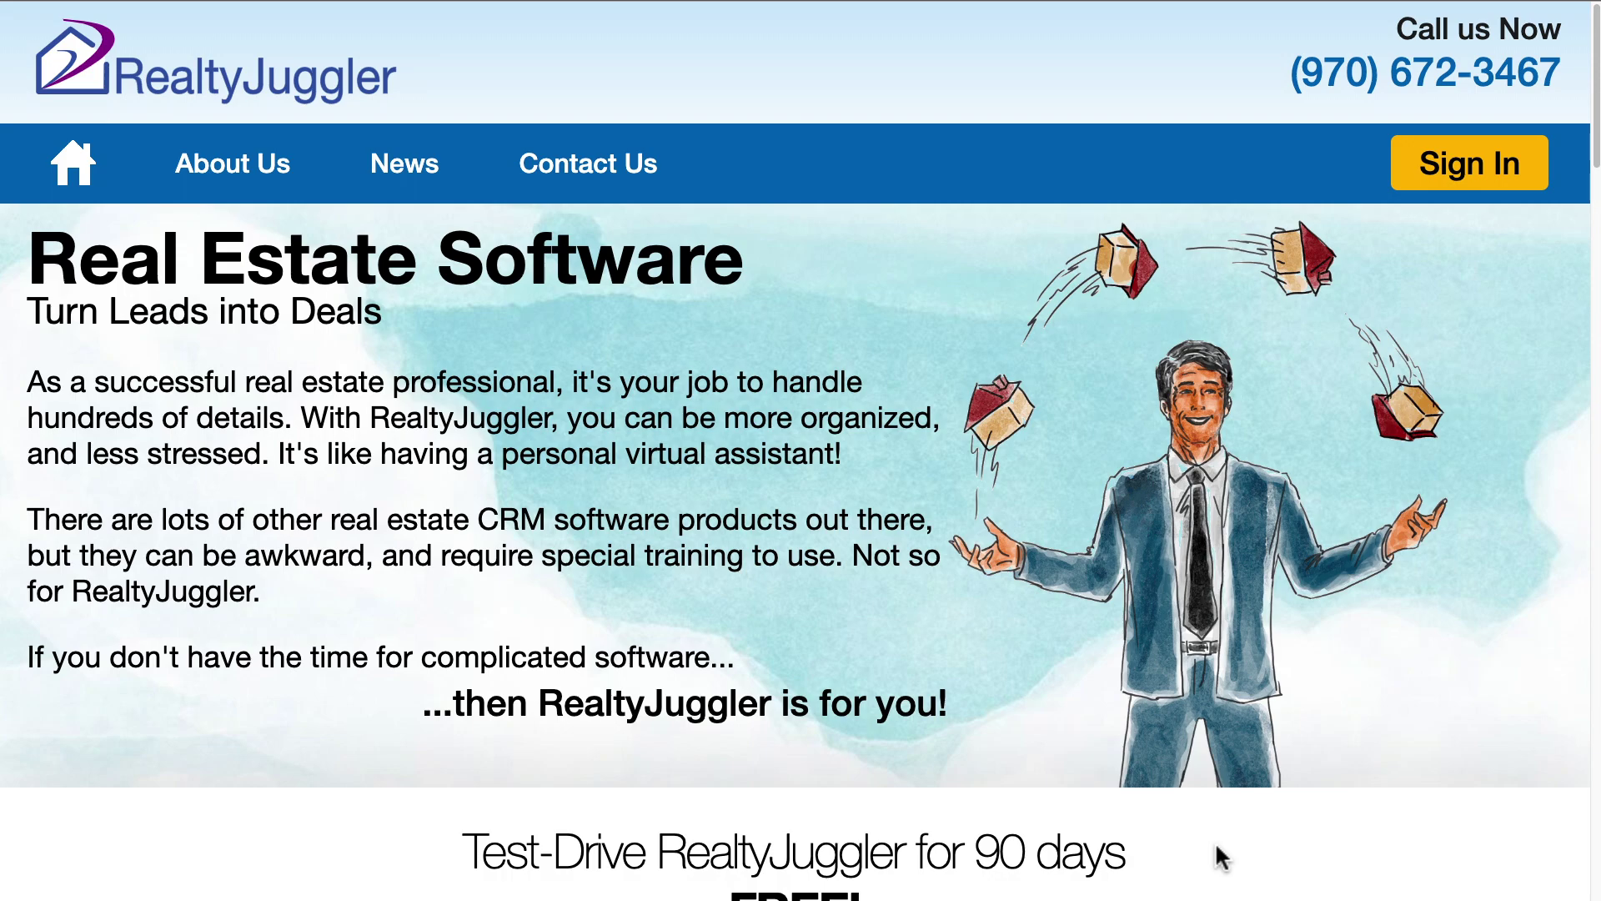
# - Sign in to the first agent's account and go to the Sharing settings
pyautogui.scroll(-4, 1217, 857)
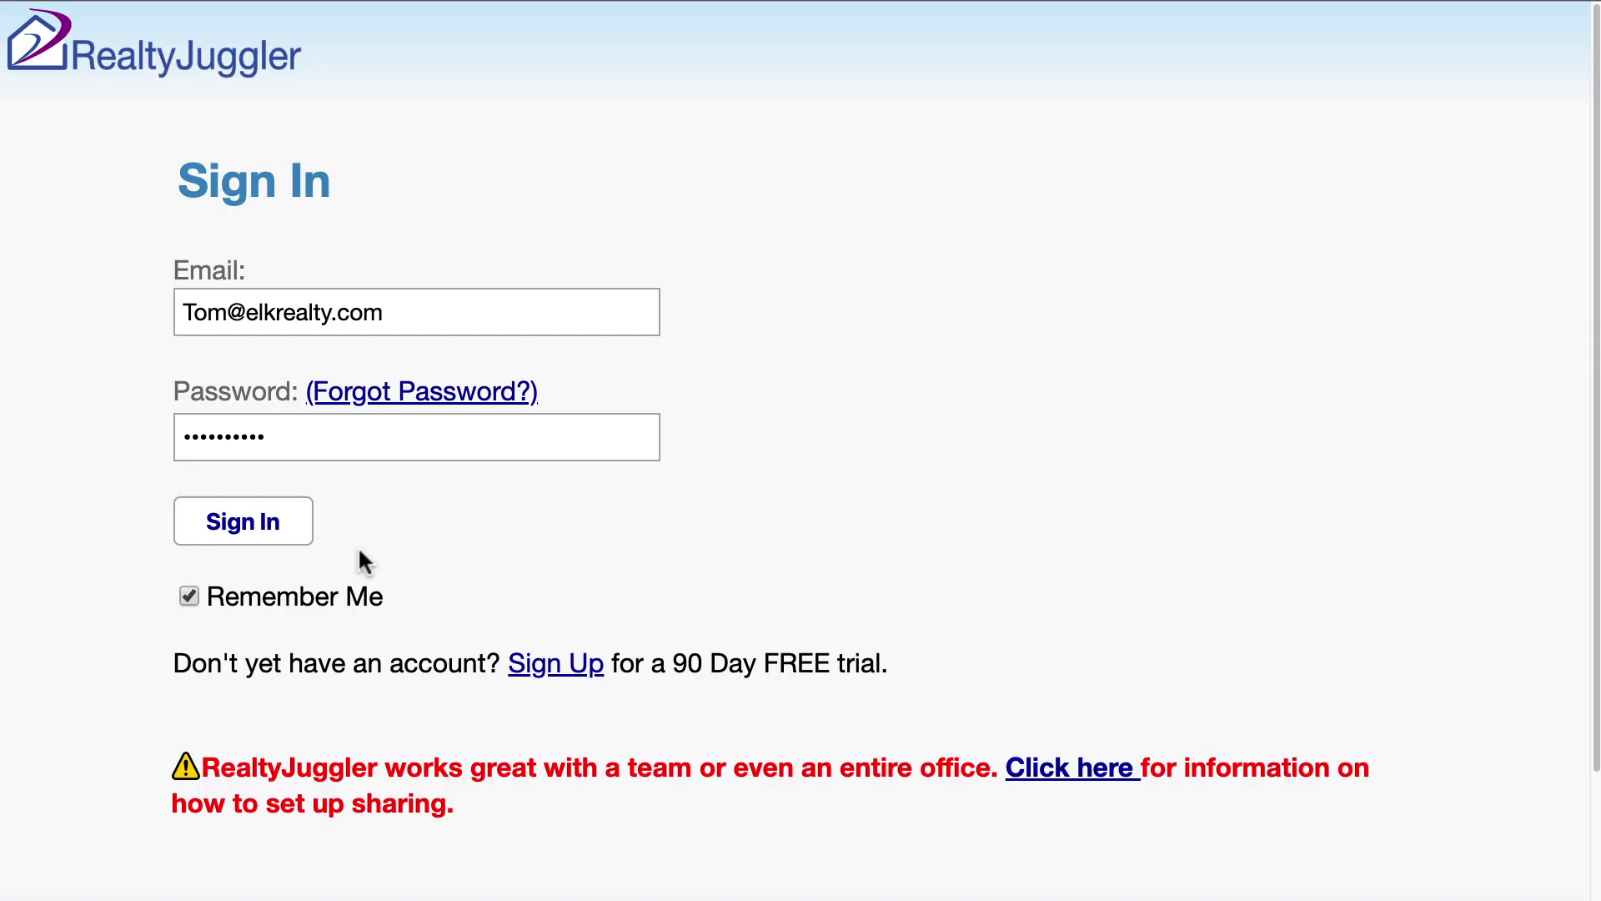
pyautogui.click(276, 540)
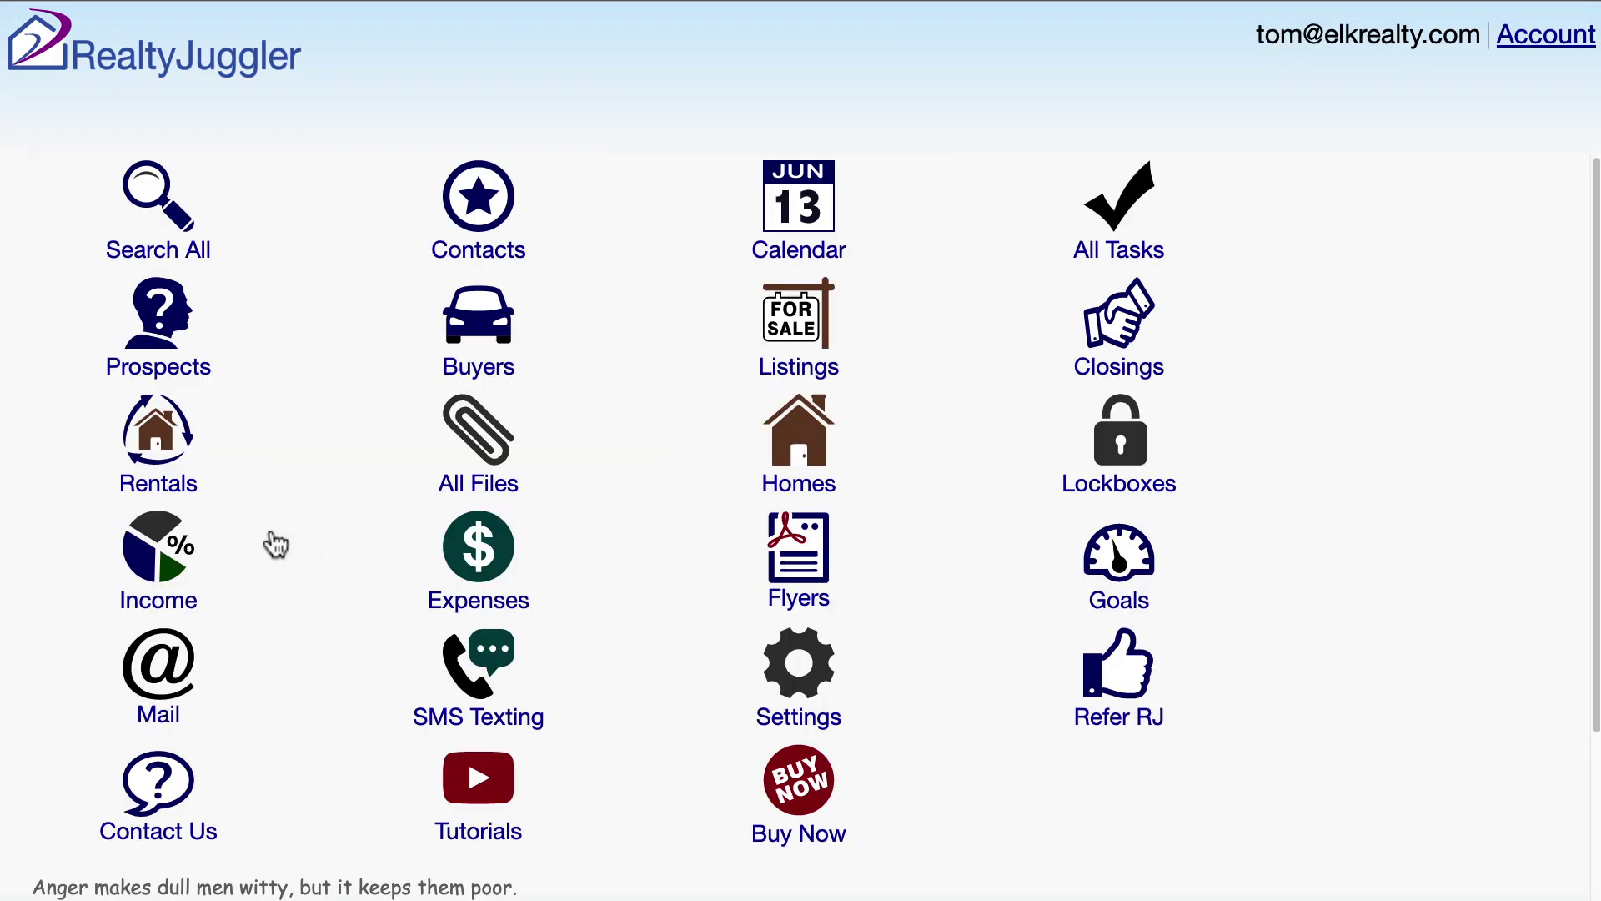
pyautogui.click(763, 659)
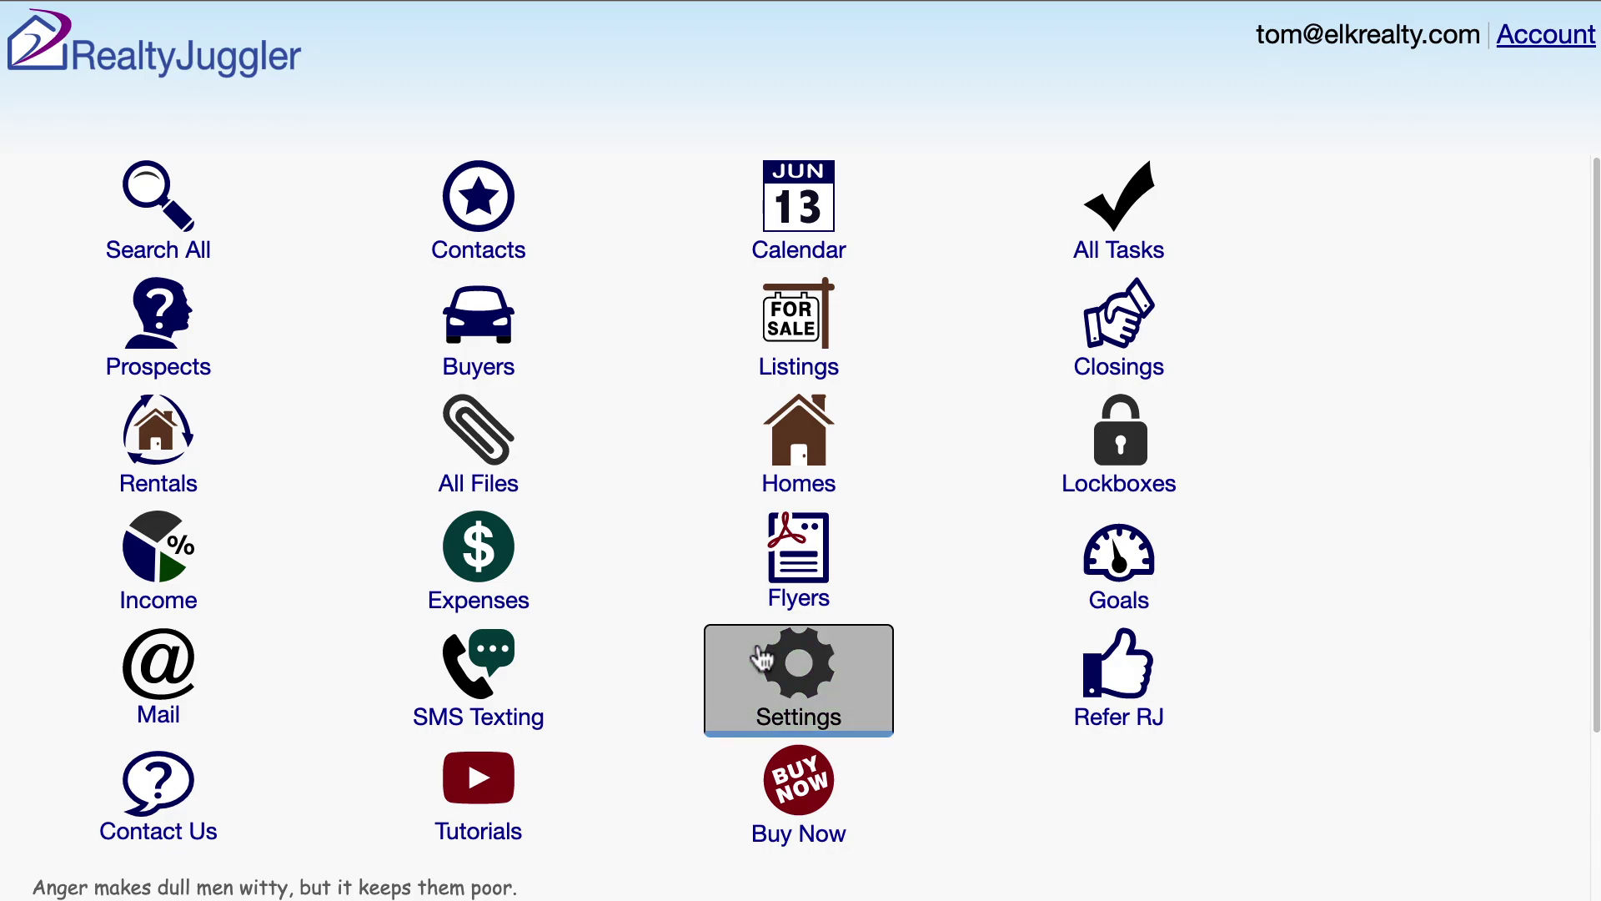
pyautogui.click(504, 547)
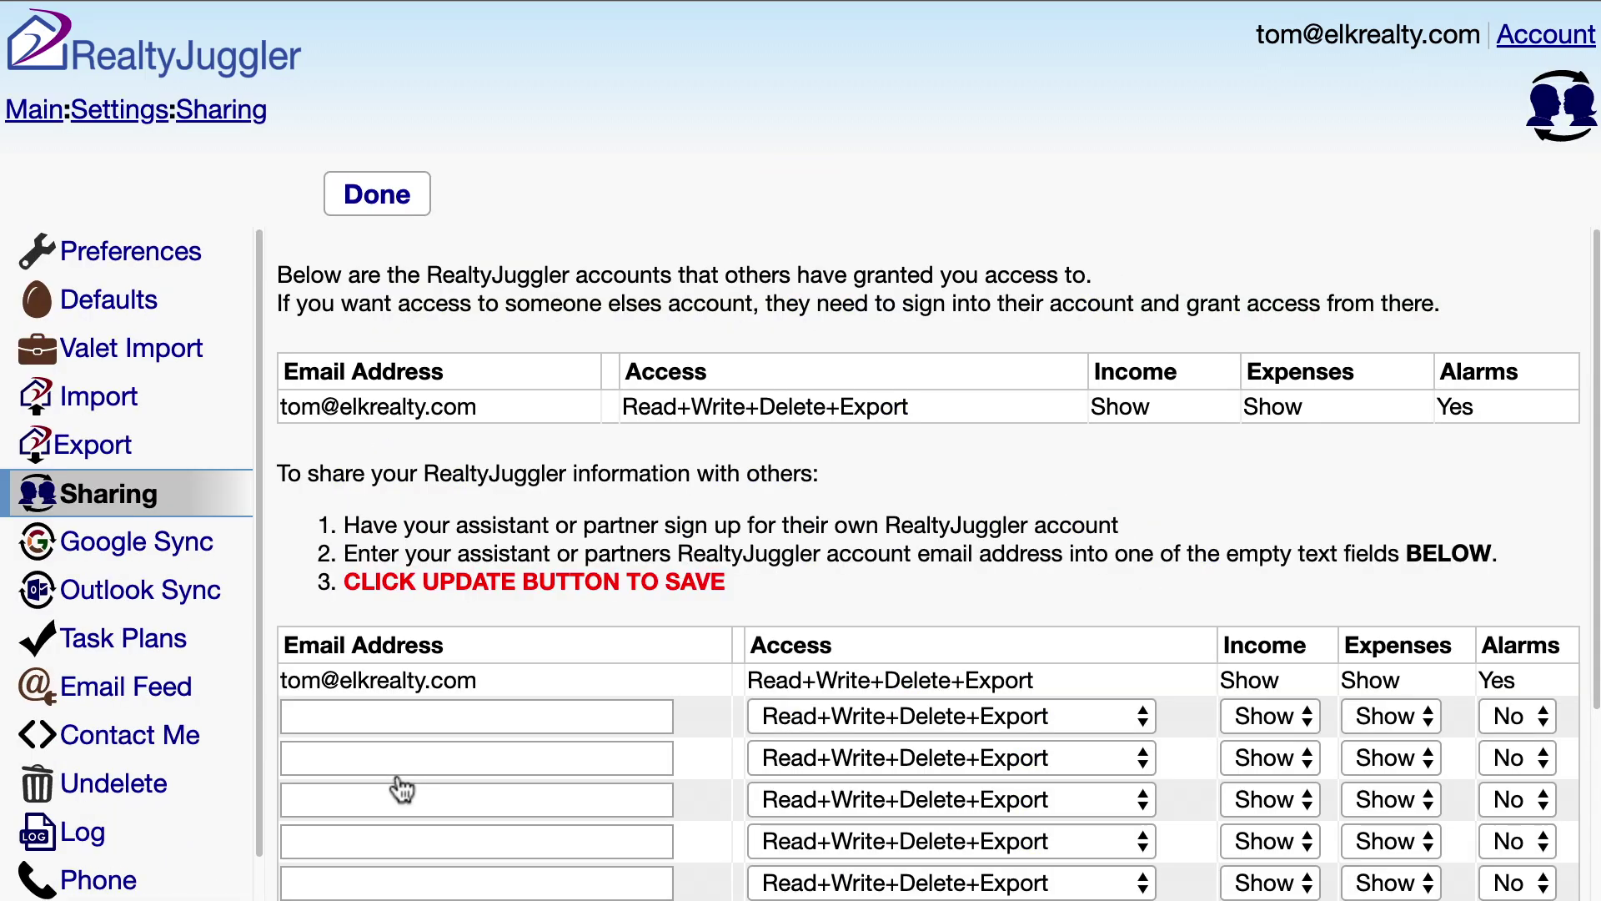
# - Add the broker's e-mail as a Read+Write+Delete+Export sharing partner, then show Account details
pyautogui.click(400, 716)
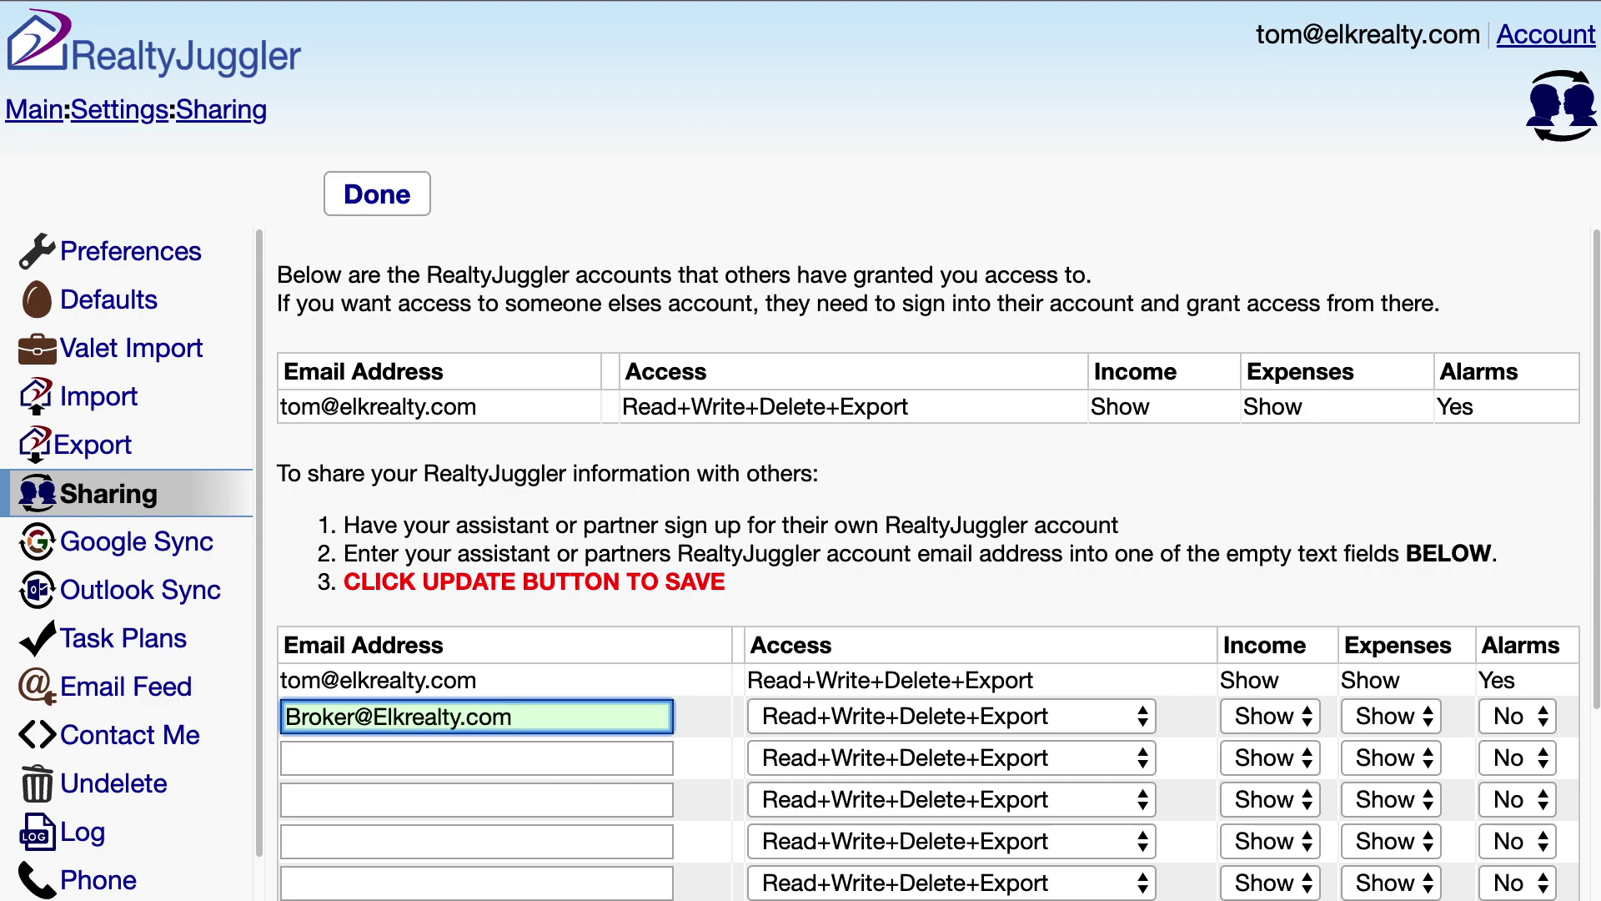
pyautogui.scroll(-5, 938, 563)
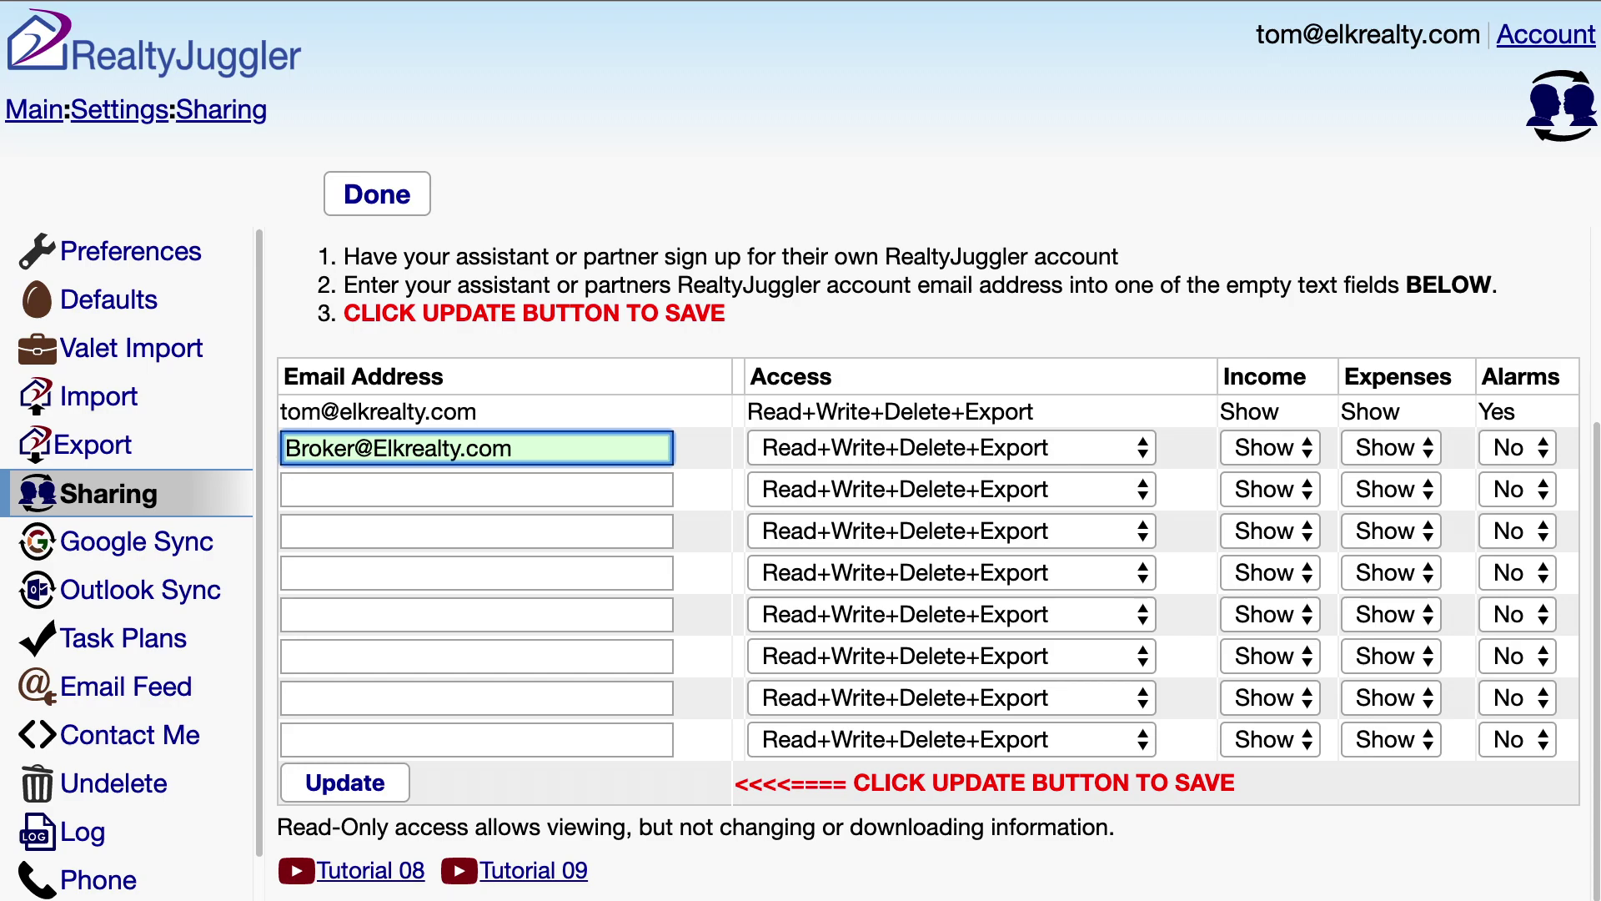
pyautogui.click(332, 788)
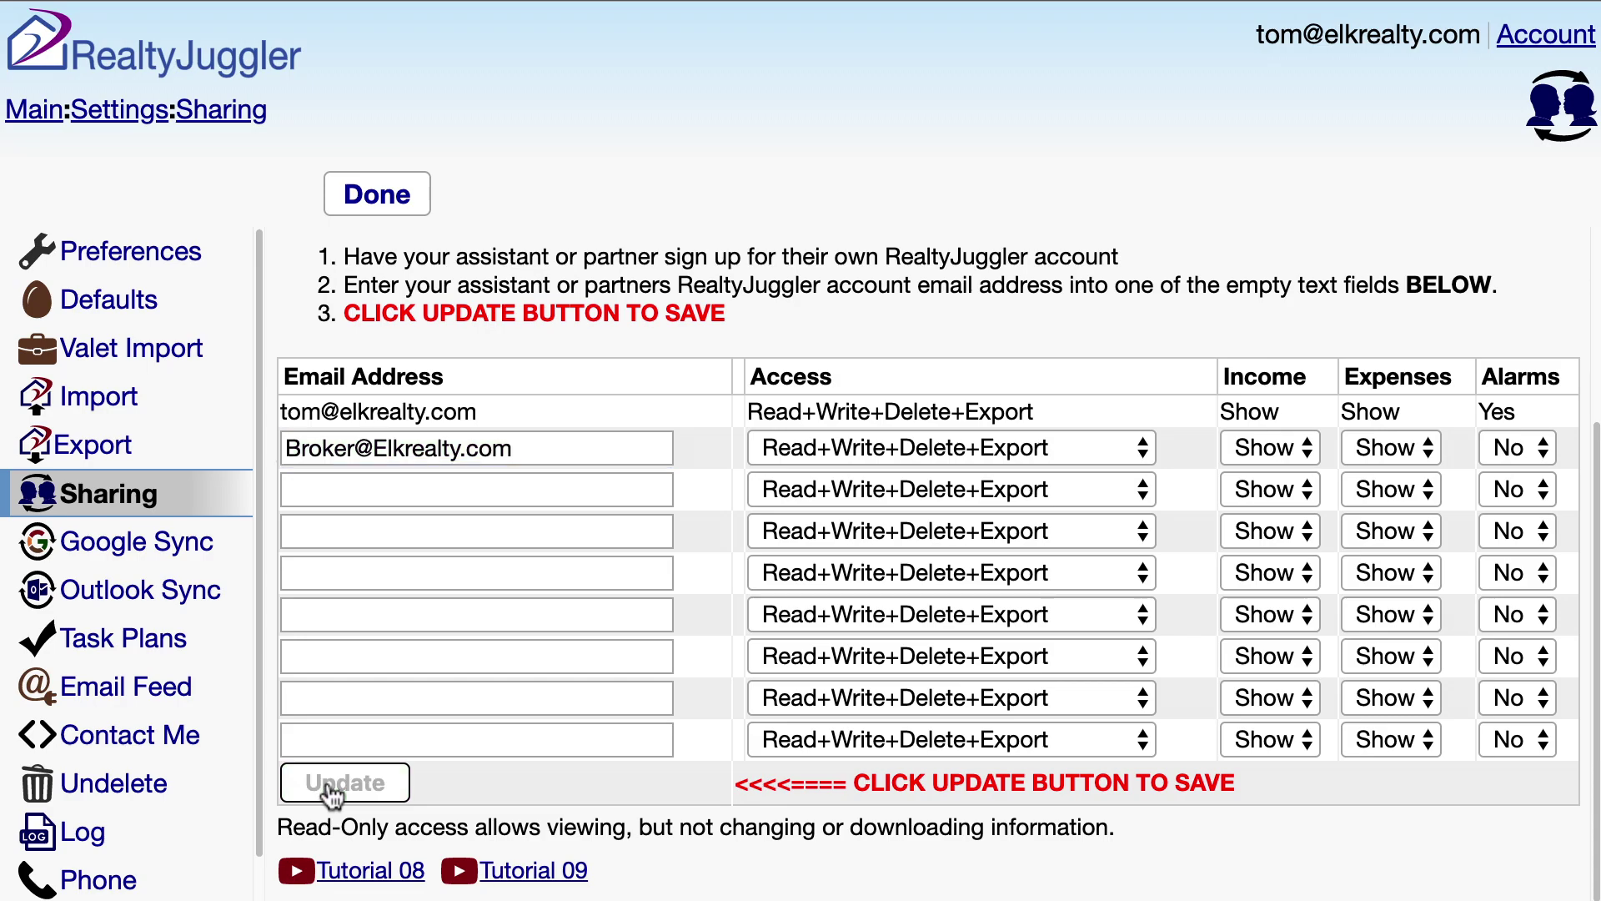
pyautogui.click(1526, 54)
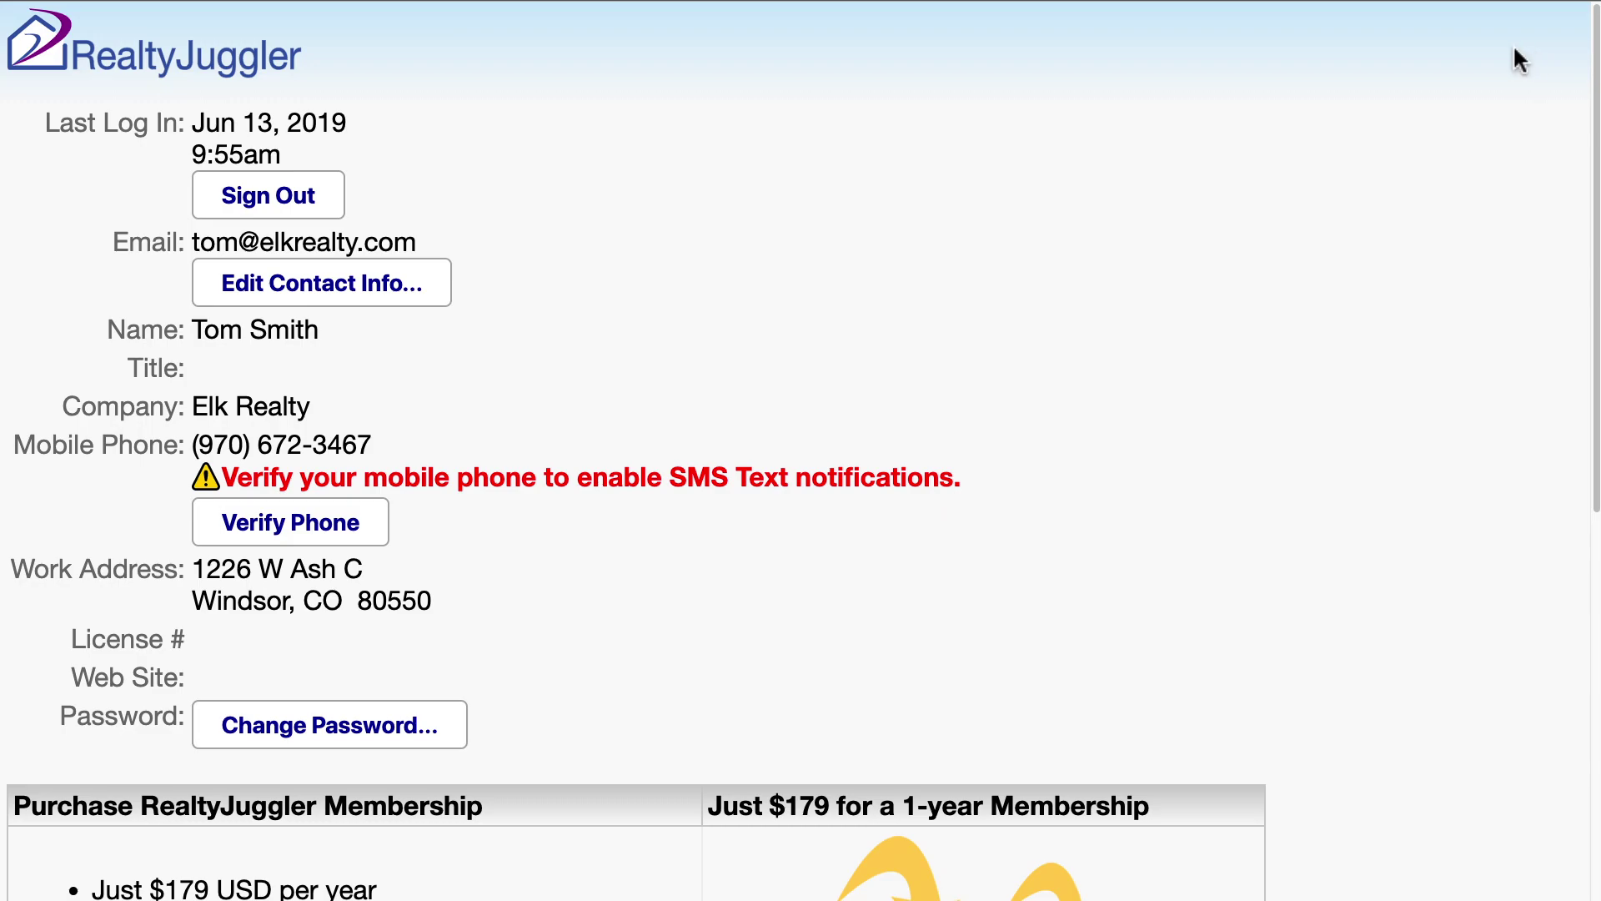
# - Sign out, sign in as the second agent, and go to the Sharing settings
pyautogui.click(269, 201)
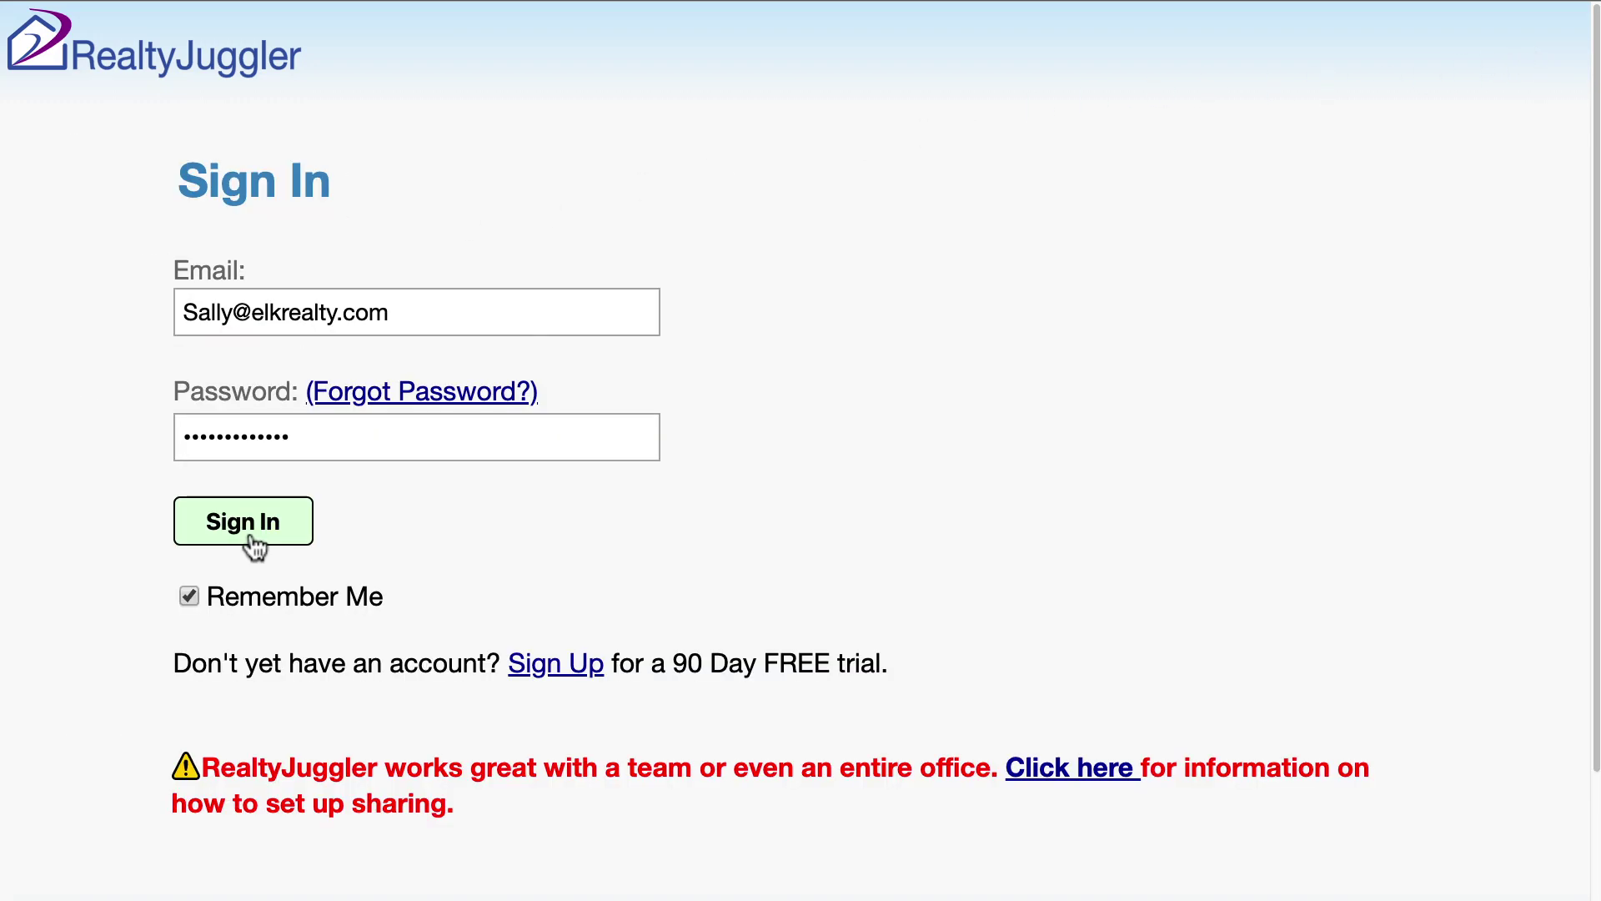
pyautogui.click(251, 534)
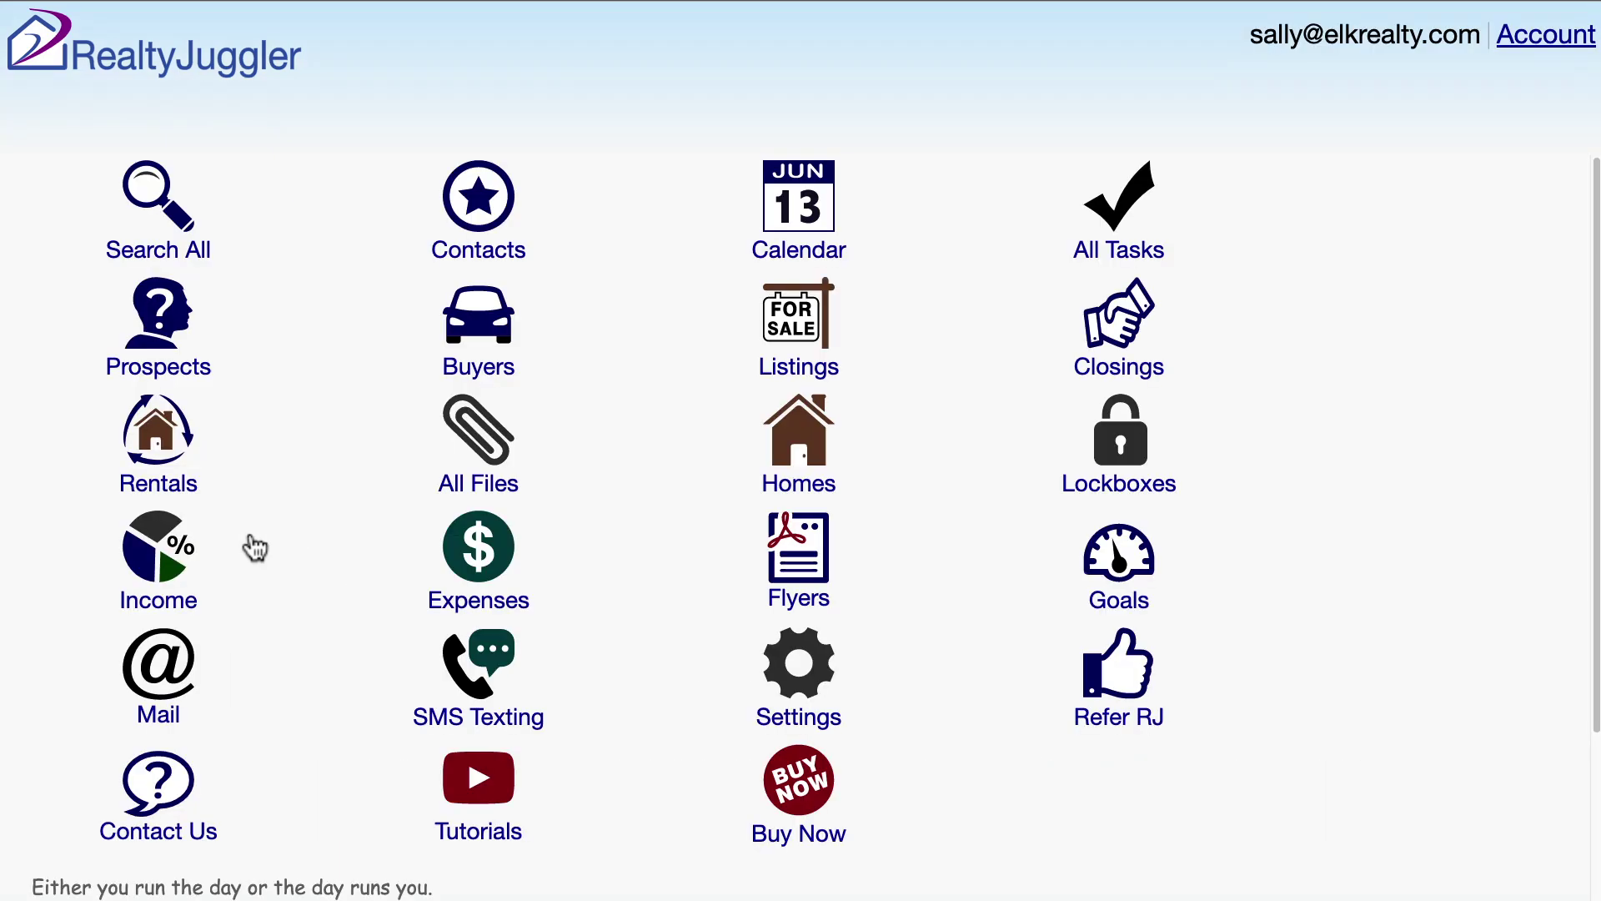
pyautogui.click(726, 654)
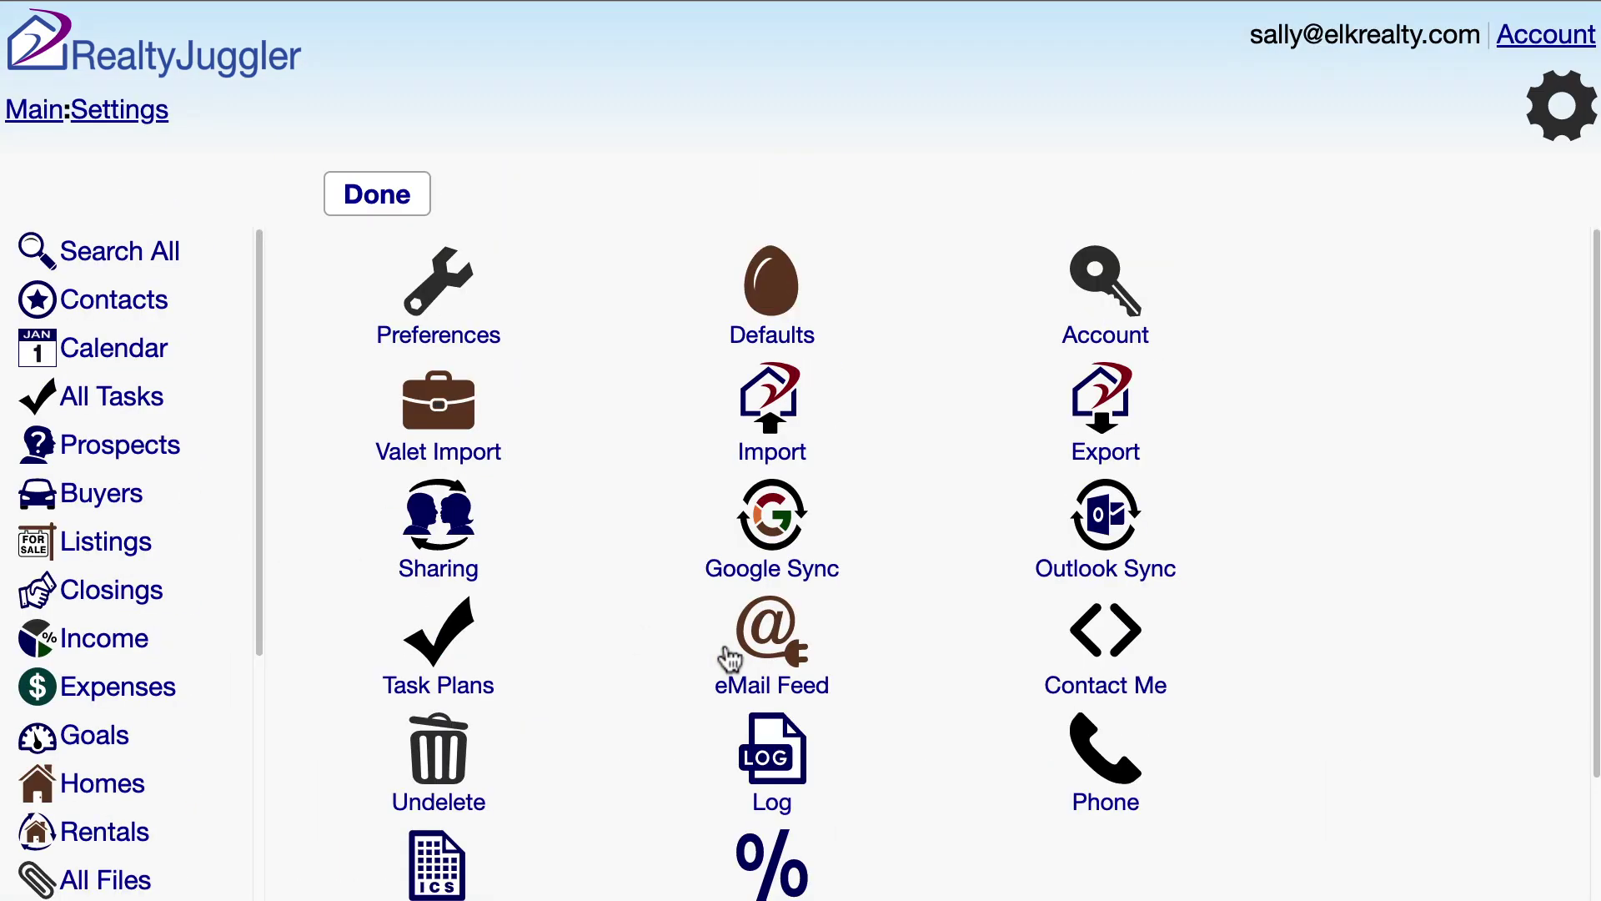
pyautogui.click(522, 572)
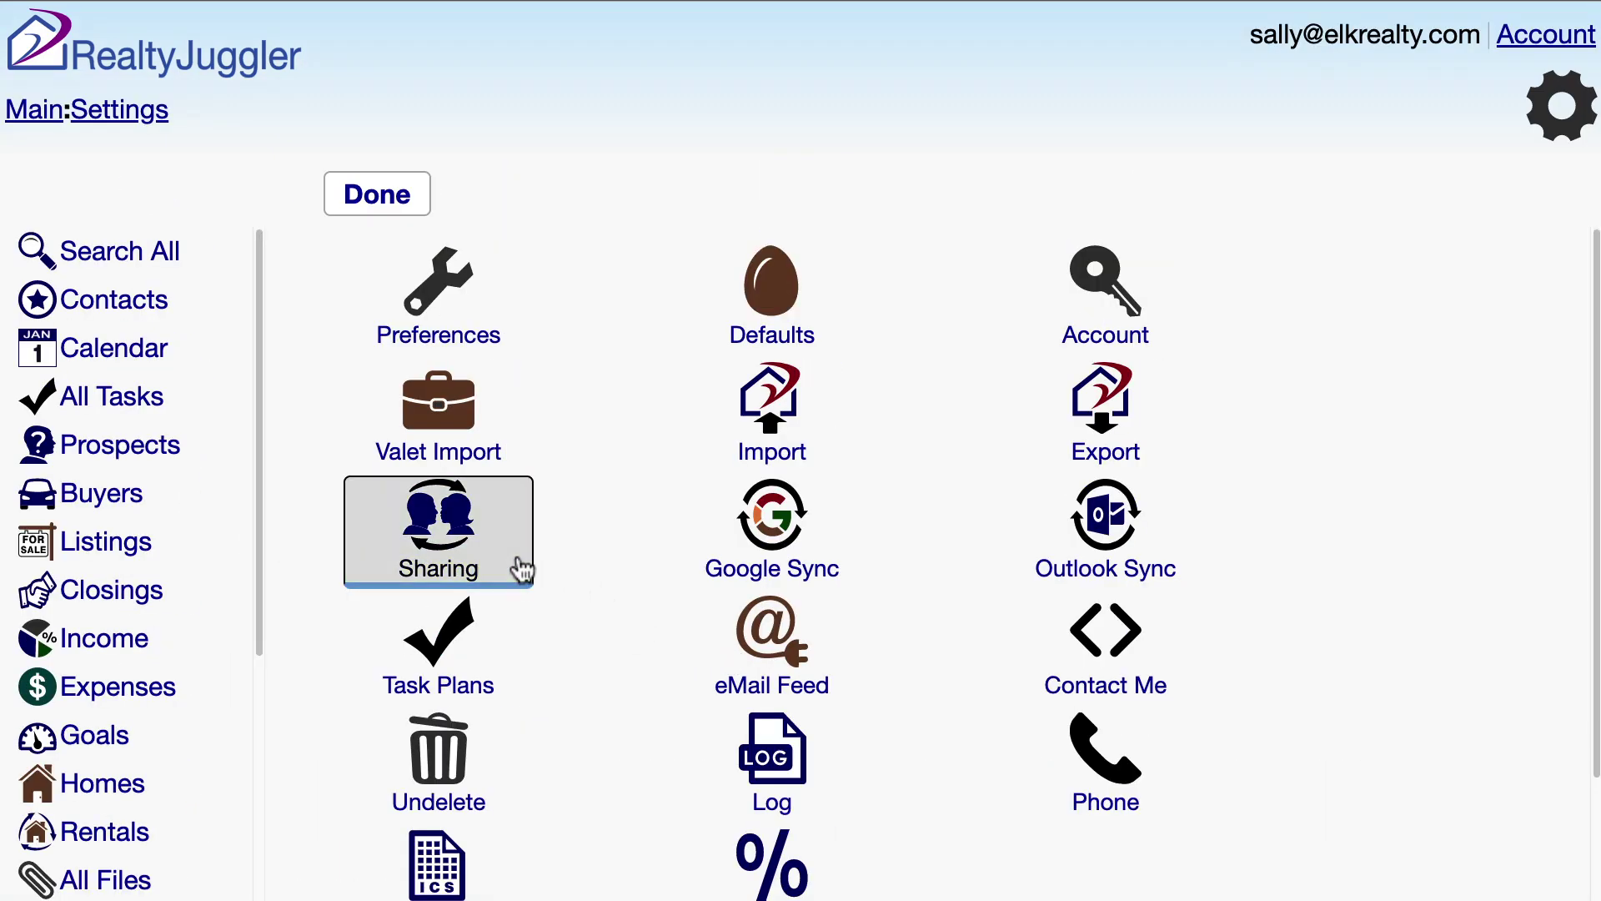
# - Give the broker's e-mail full shared access to this account, then return to Account details
pyautogui.click(361, 709)
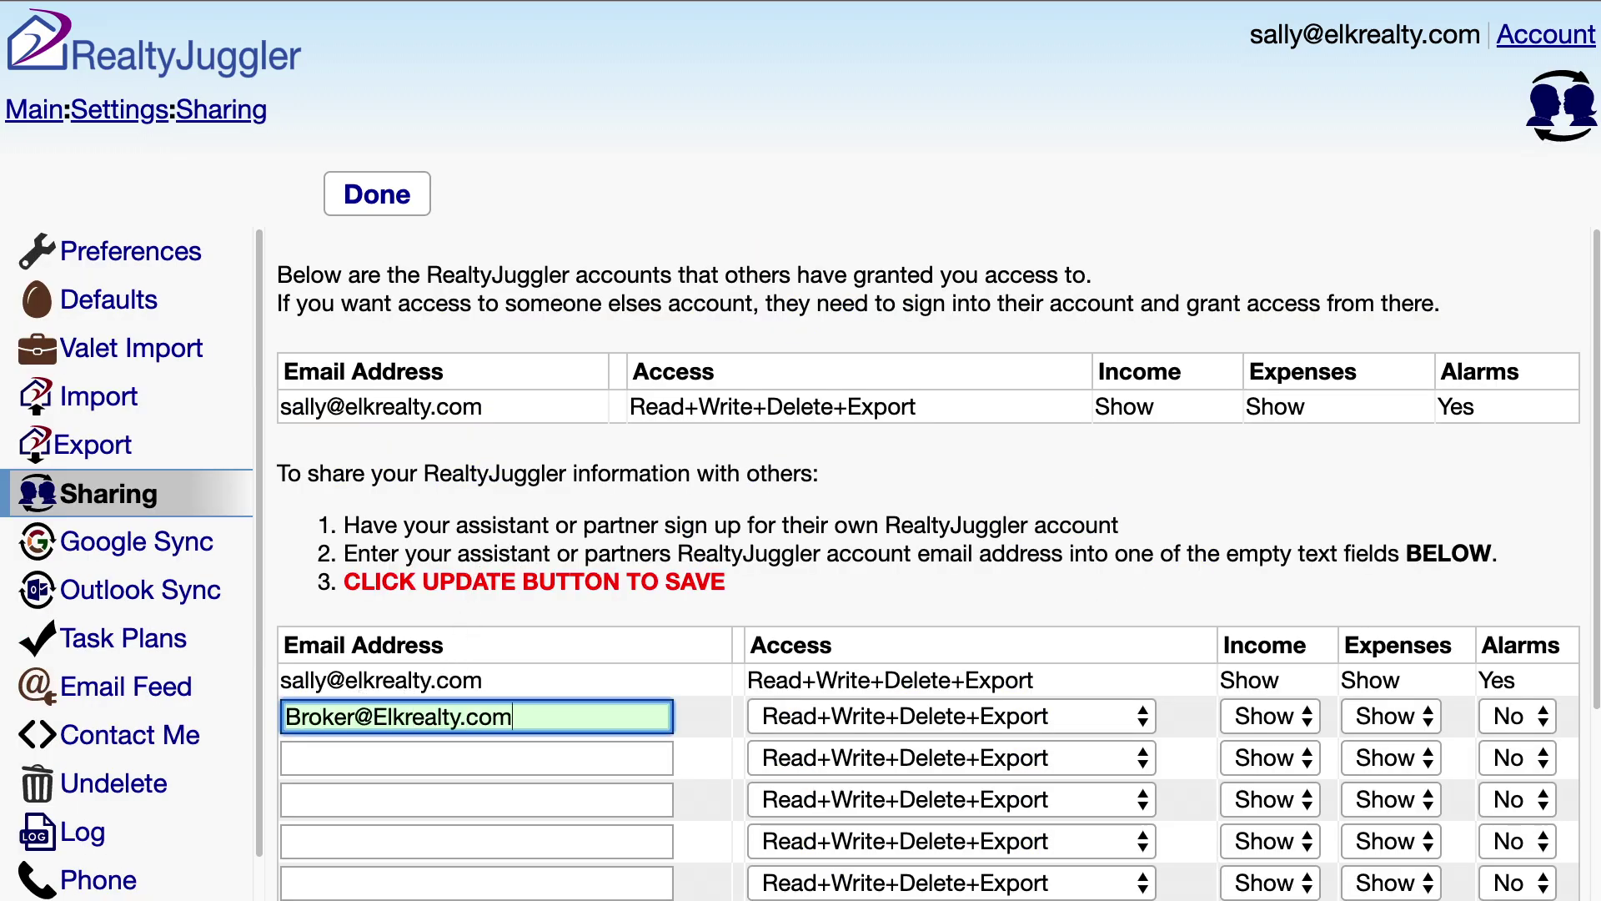
pyautogui.scroll(-3, 917, 584)
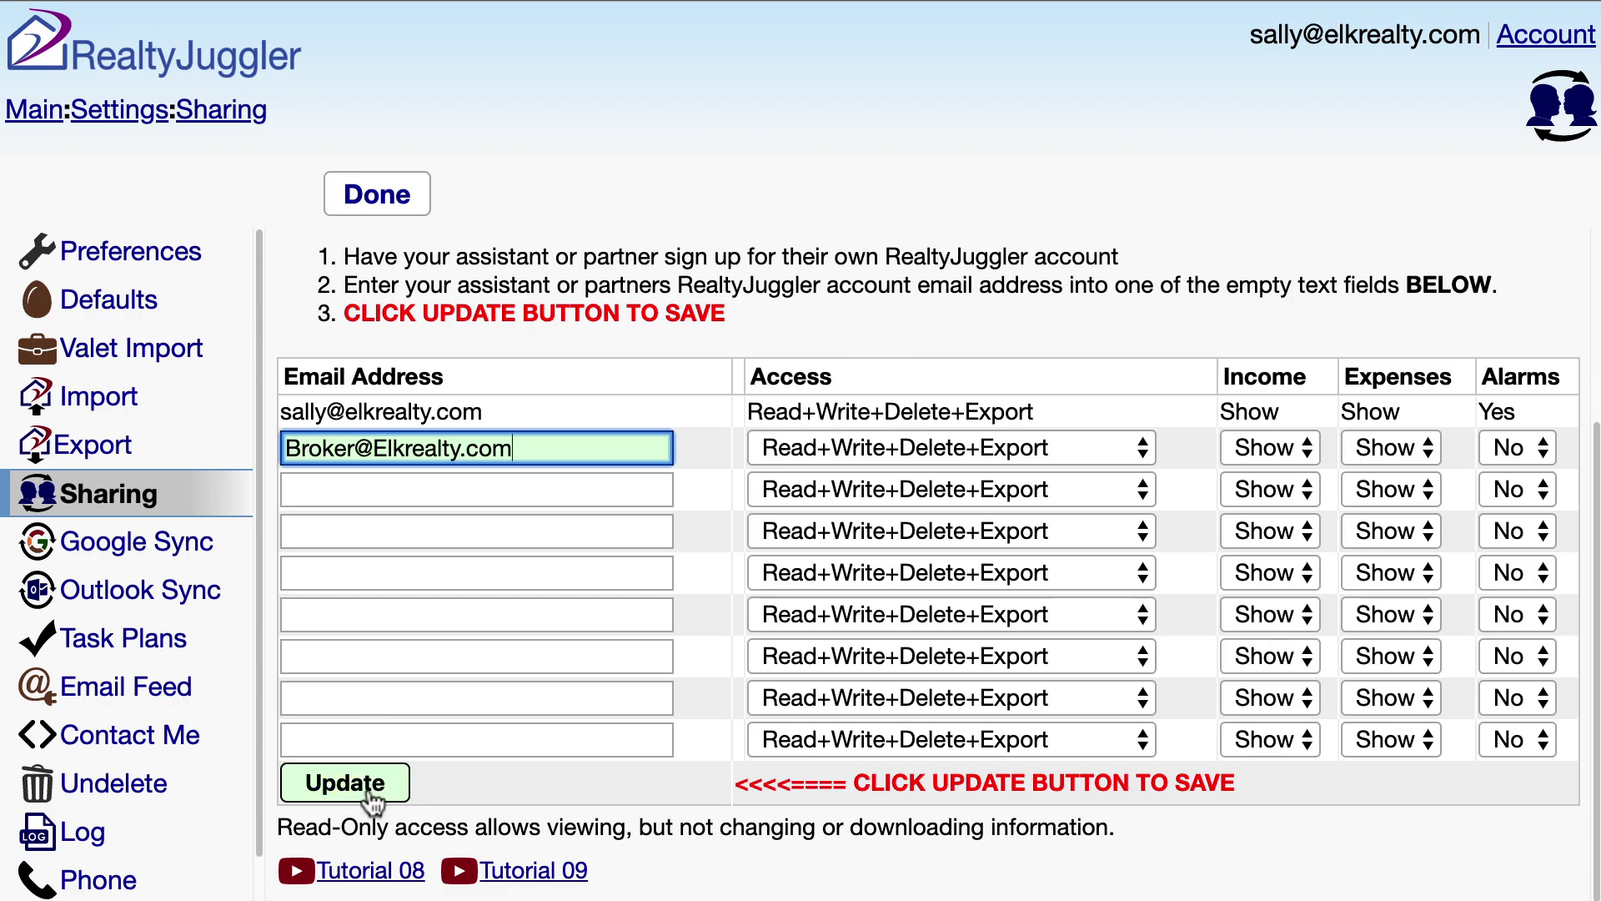
pyautogui.click(367, 793)
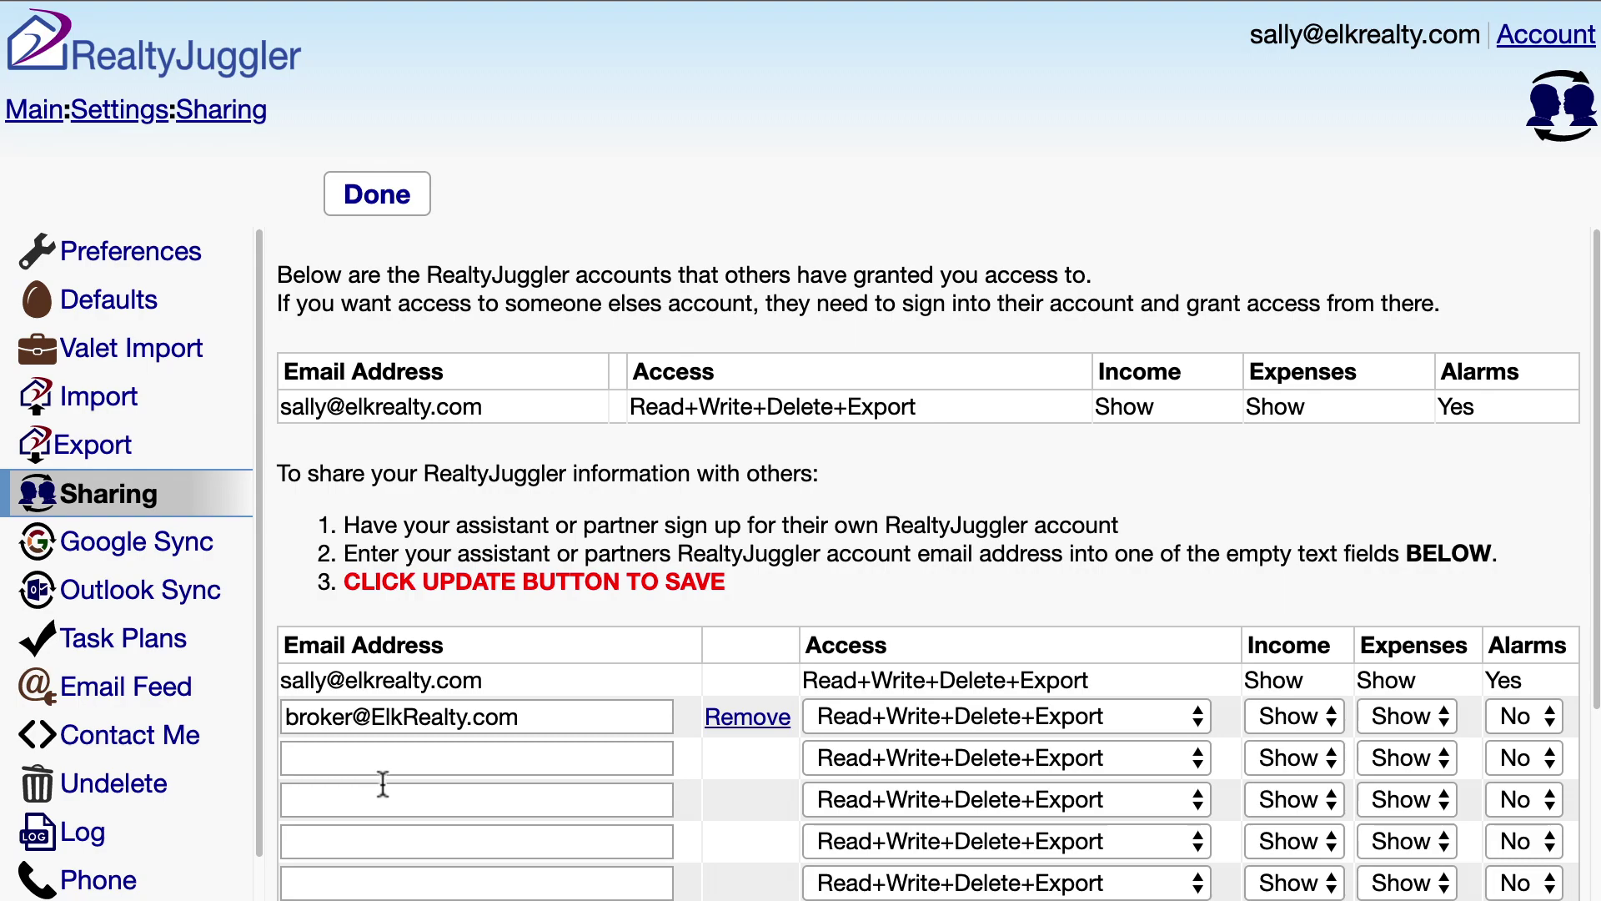
pyautogui.click(1514, 50)
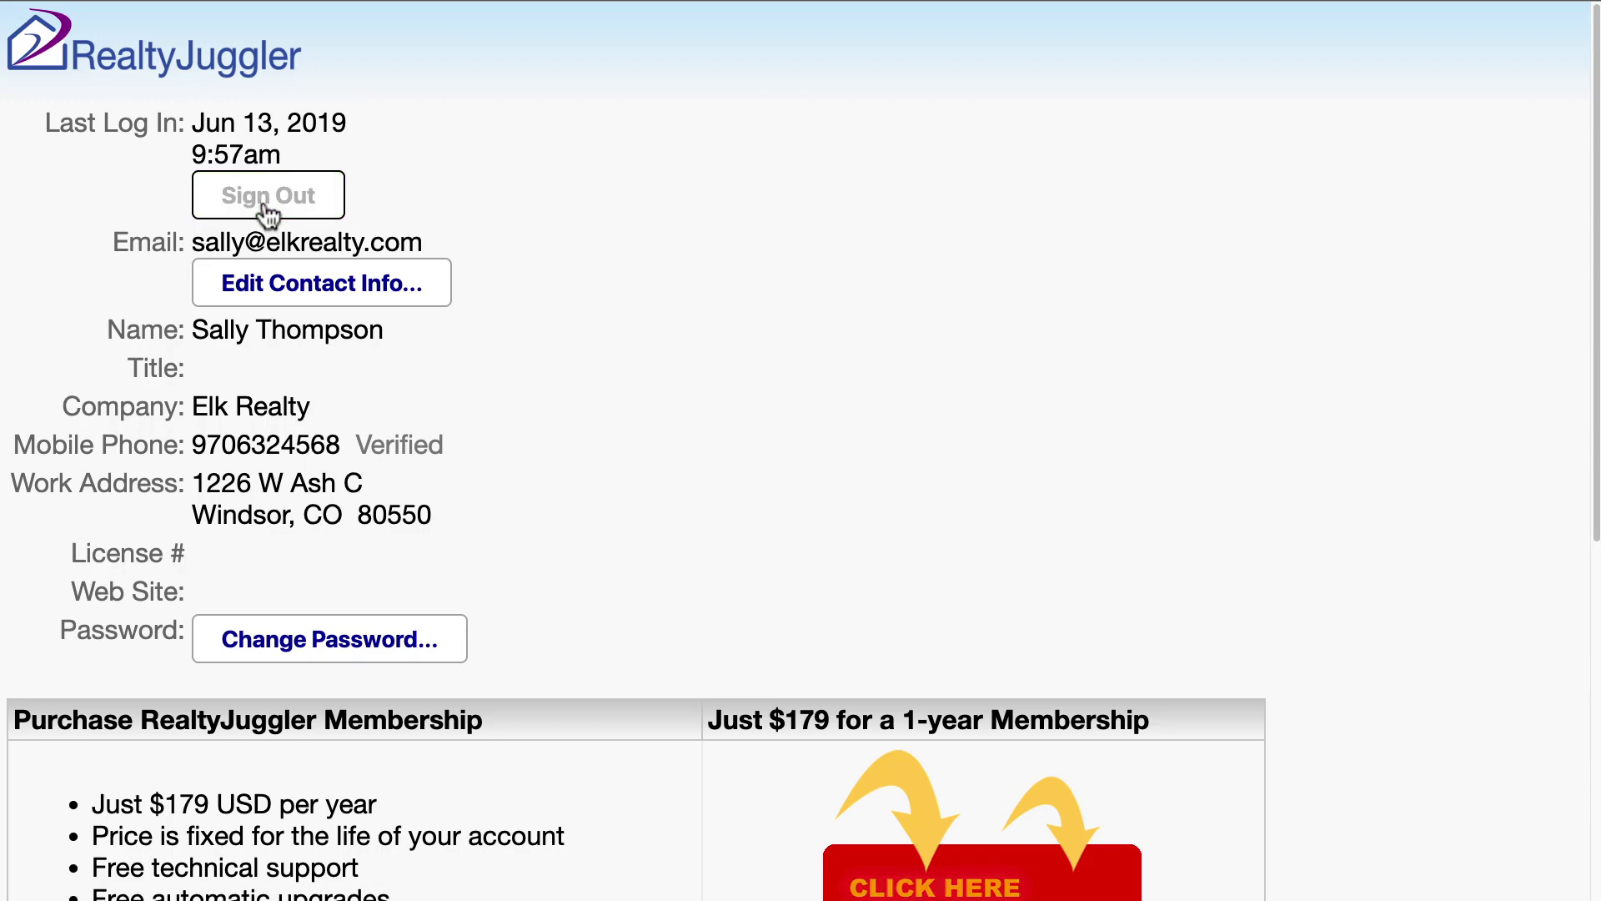
pyautogui.click(267, 201)
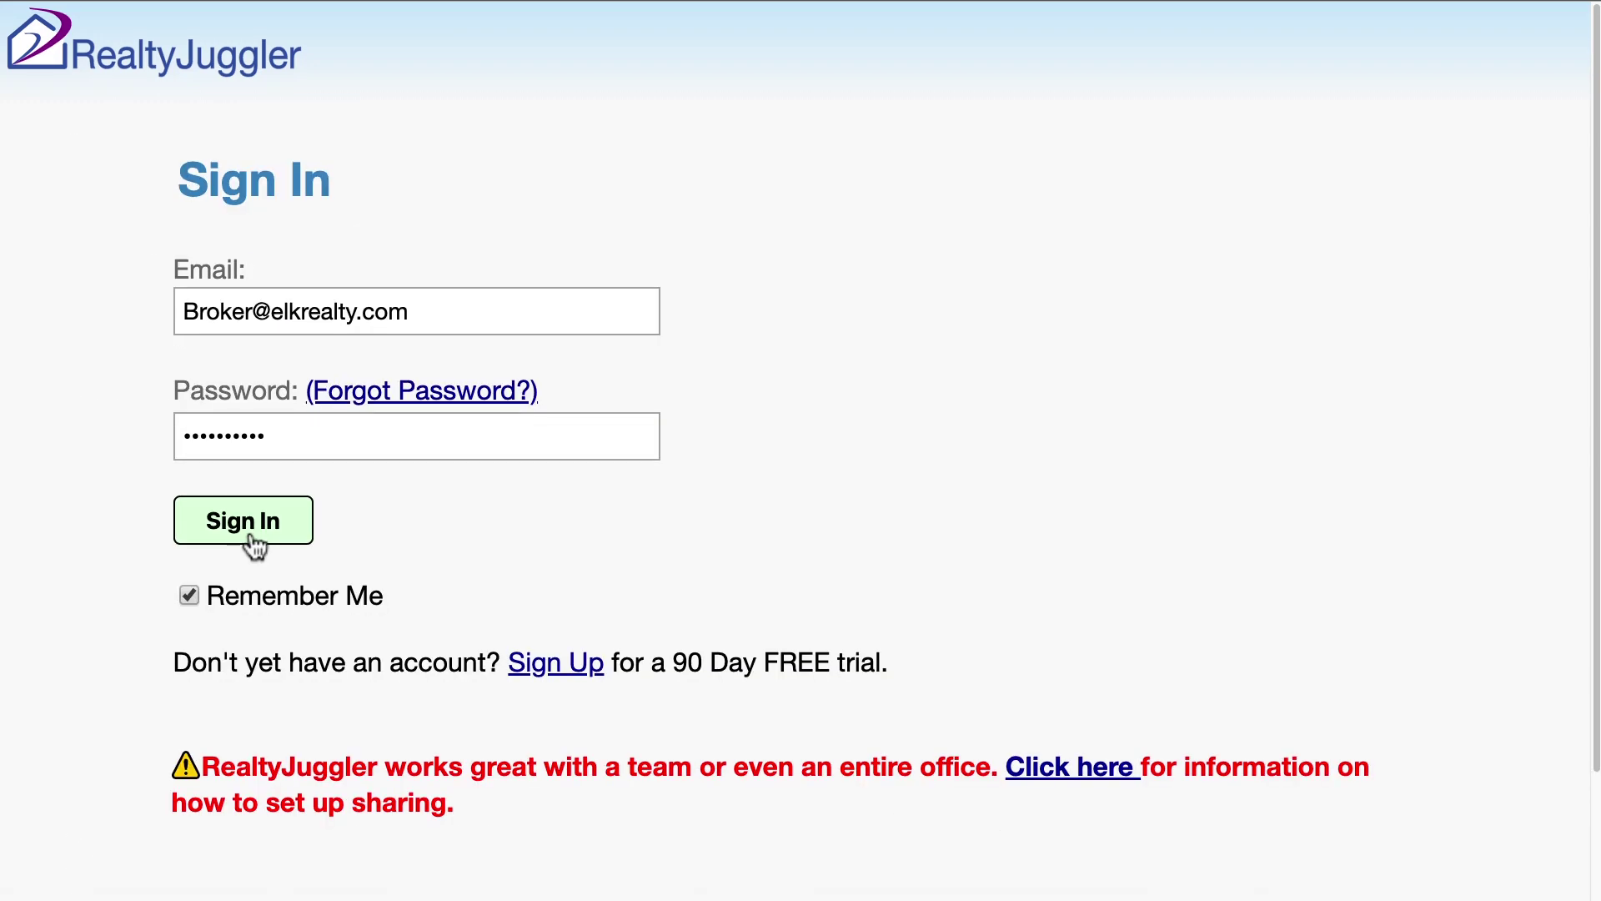
pyautogui.click(252, 534)
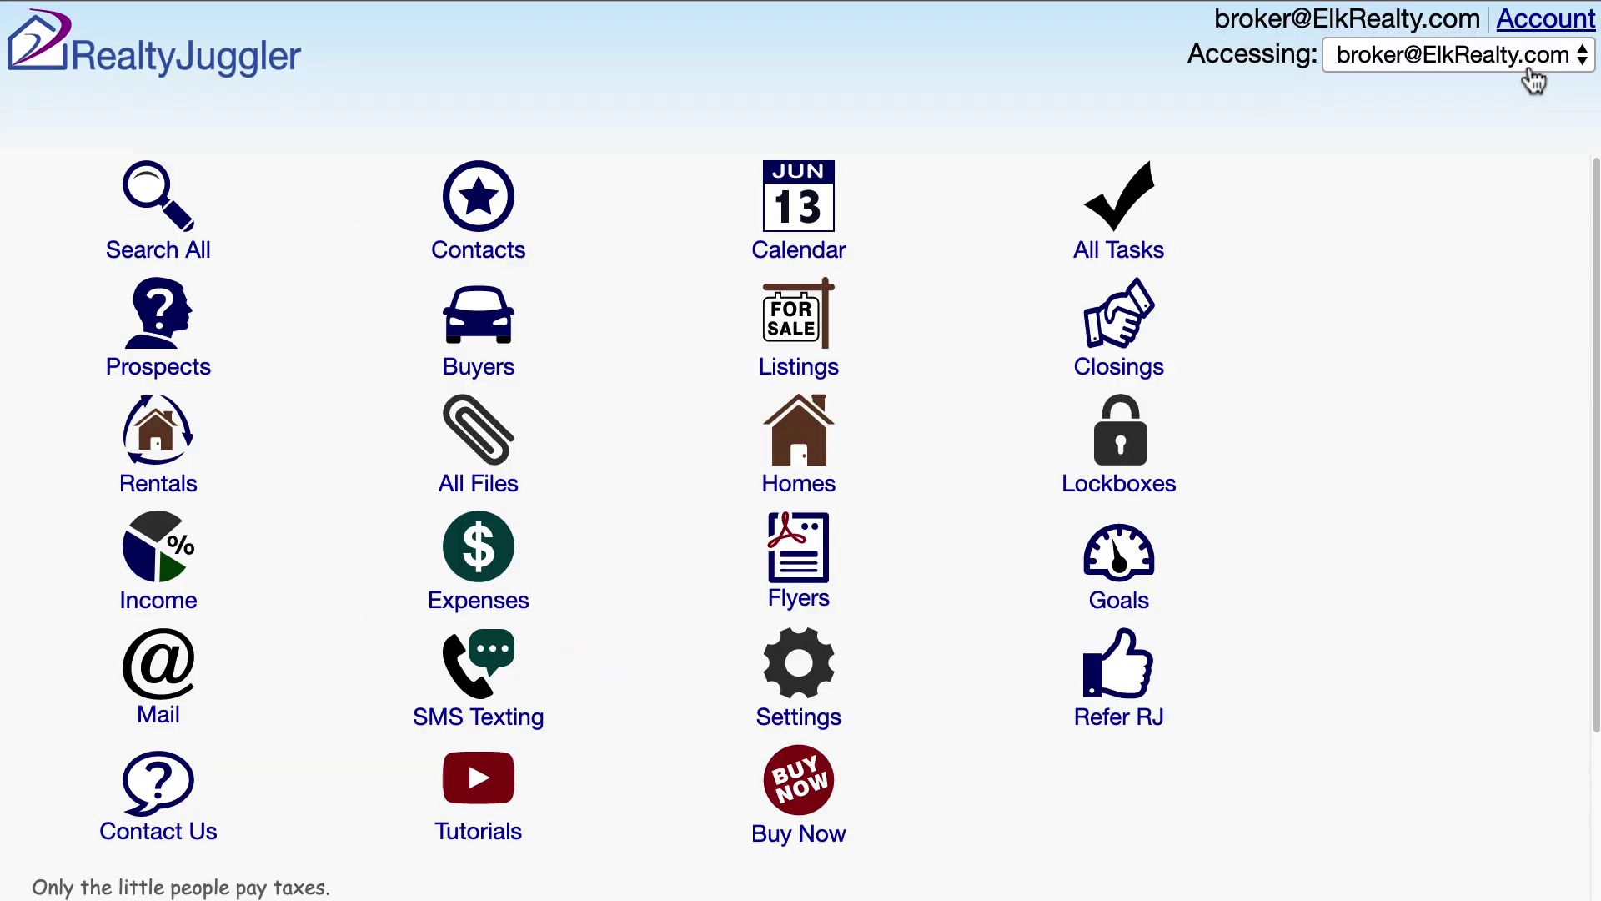
pyautogui.click(1532, 79)
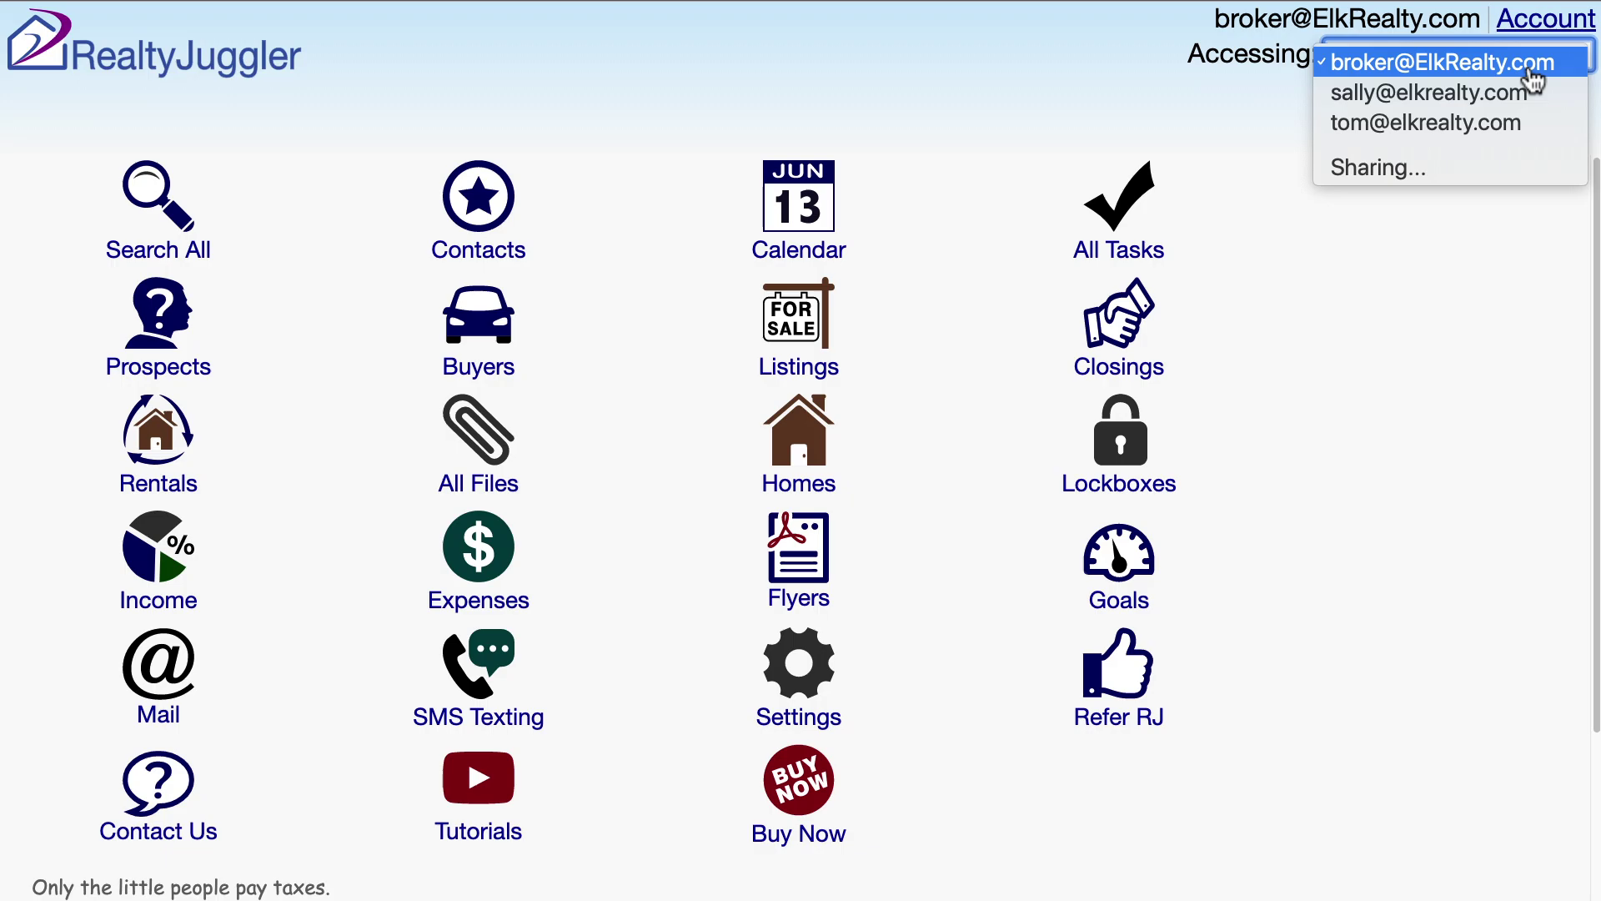
pyautogui.click(1565, 77)
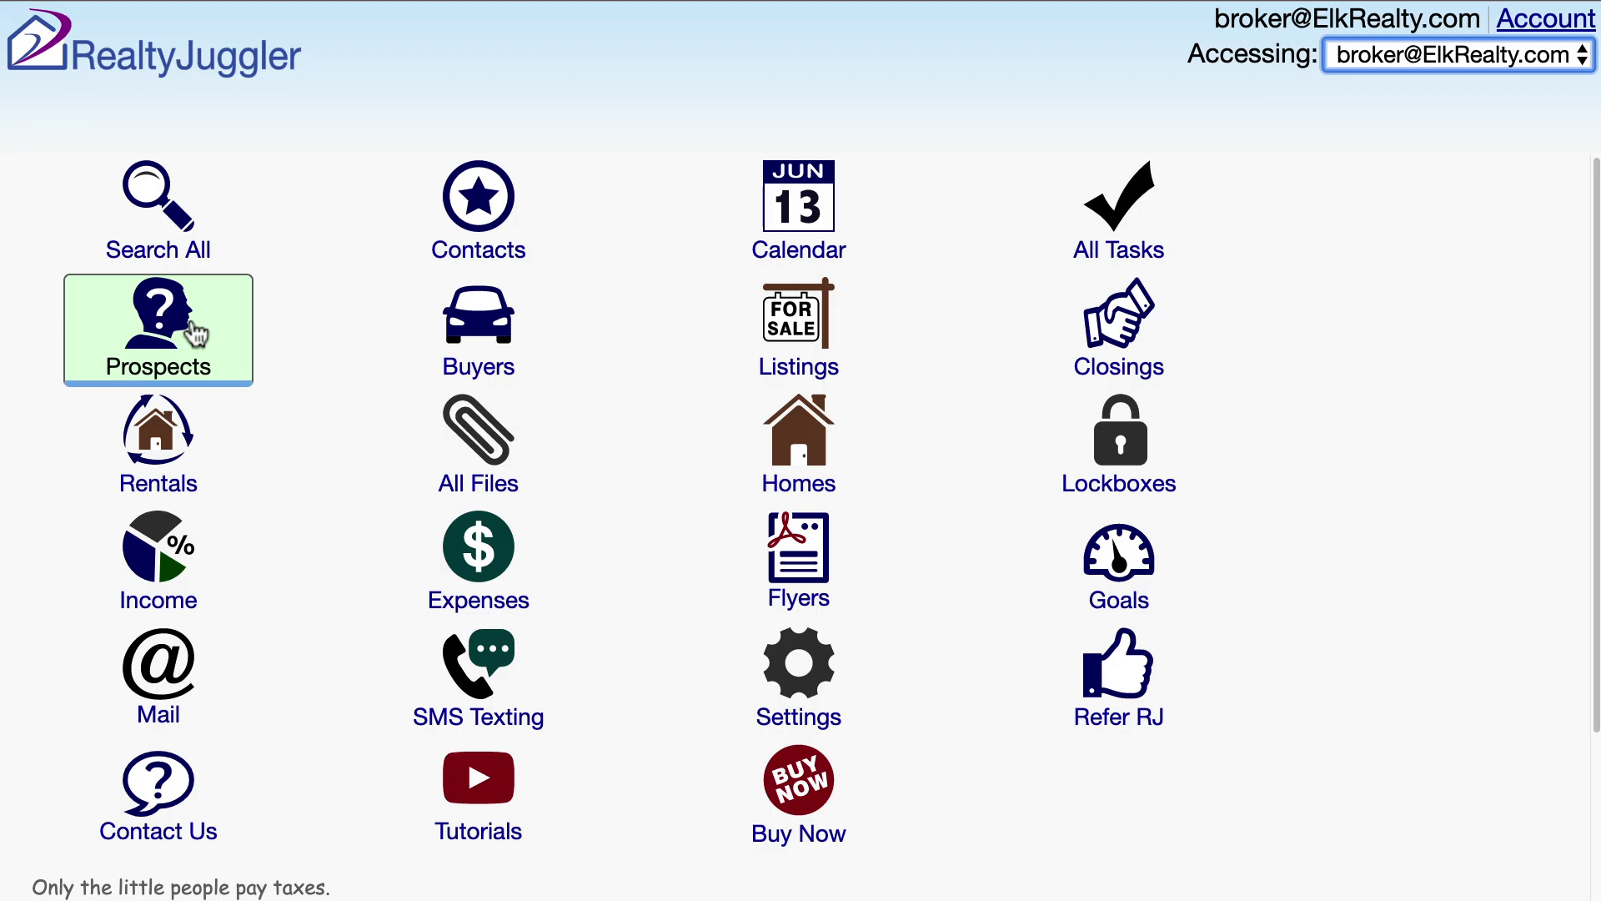
# - Open the most recent prospect and change its category from Call Now to the receiving agent's name
pyautogui.click(215, 331)
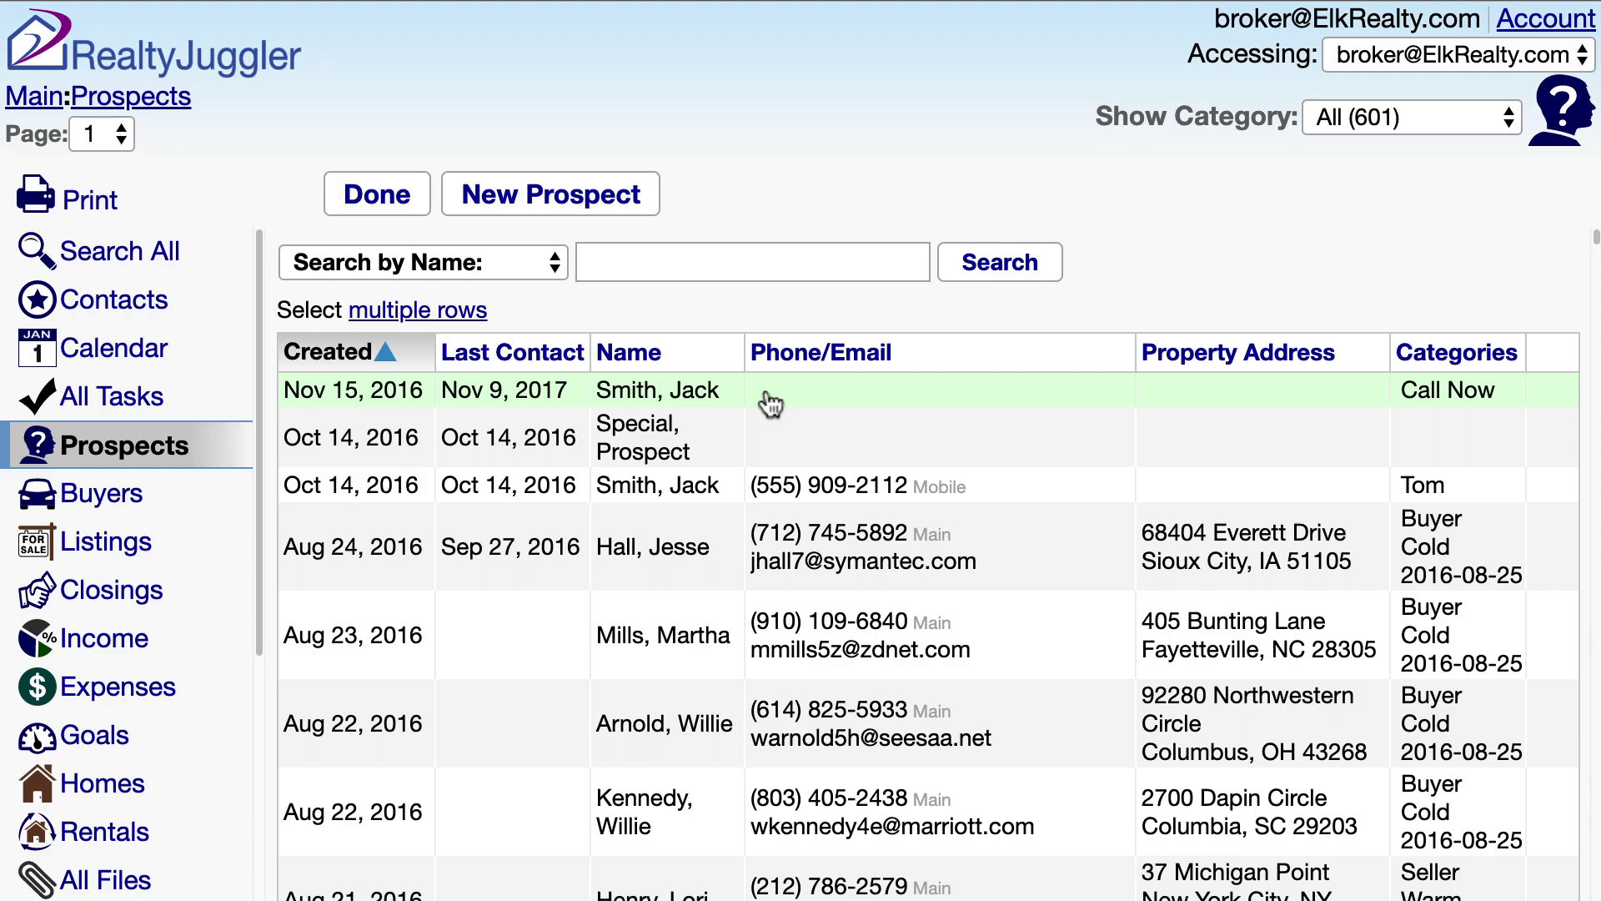
pyautogui.click(771, 404)
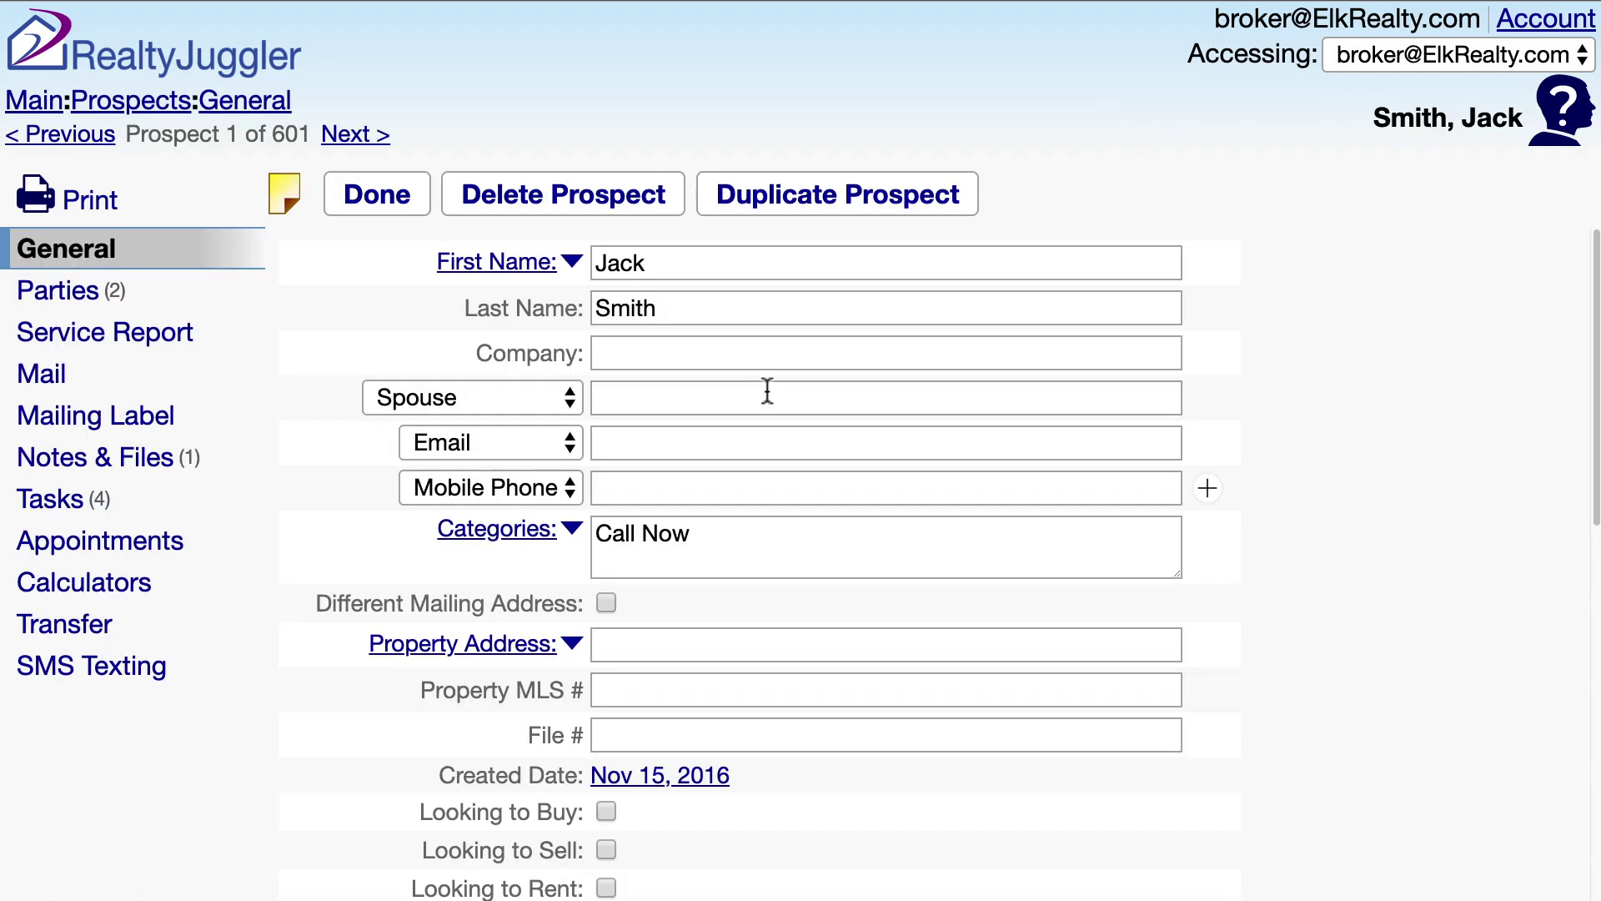
pyautogui.click(764, 547)
pyautogui.click(574, 530)
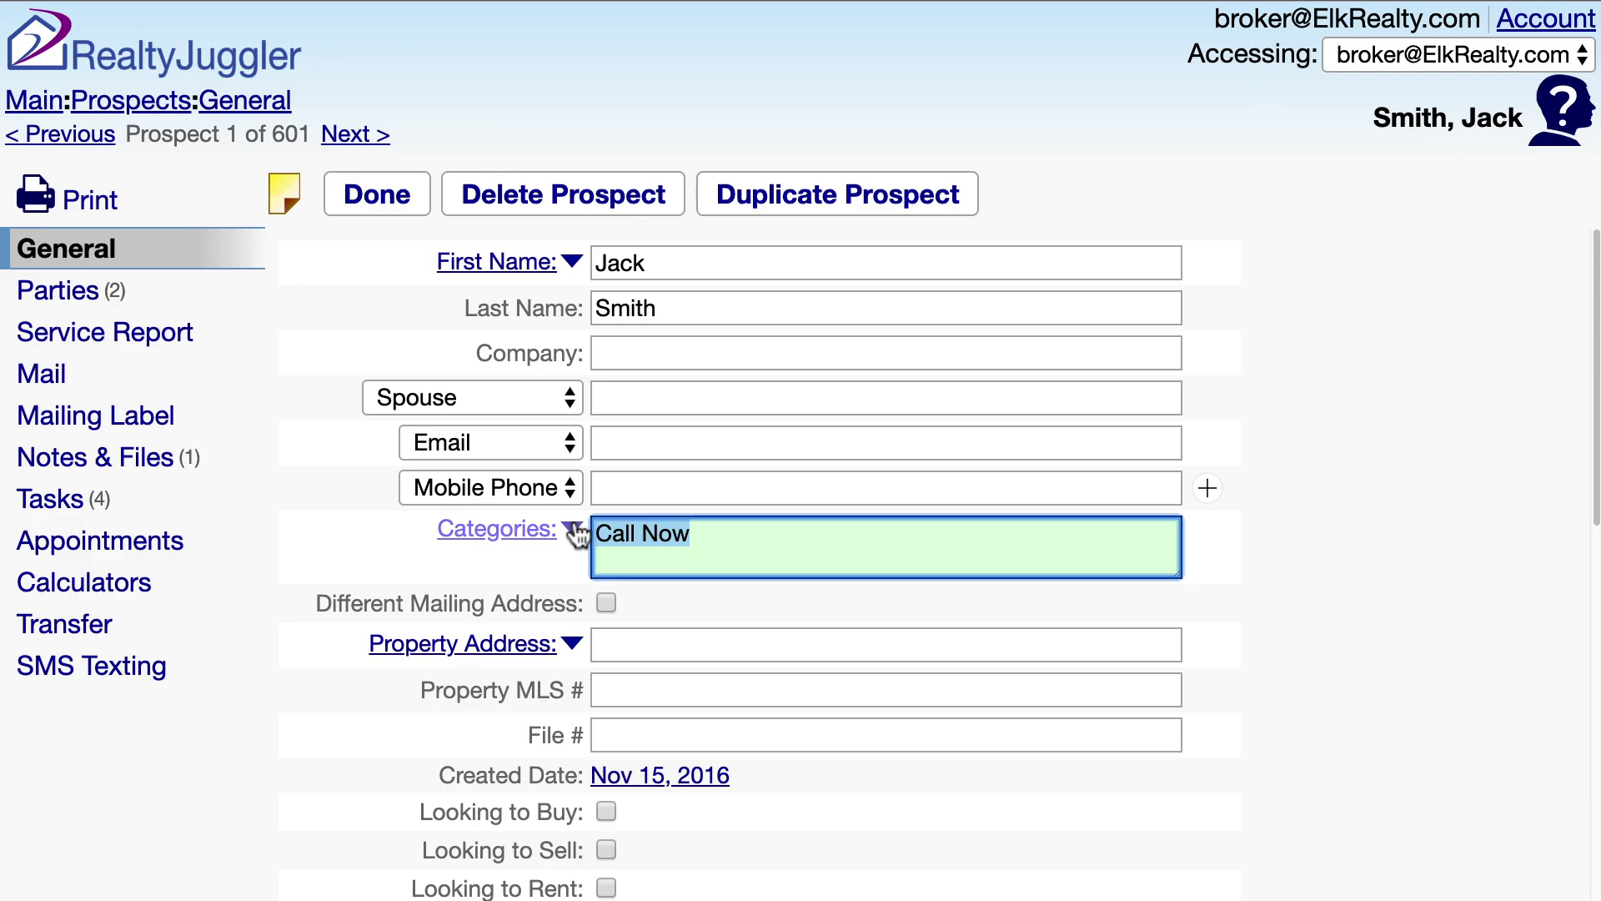
pyautogui.write('Tom')
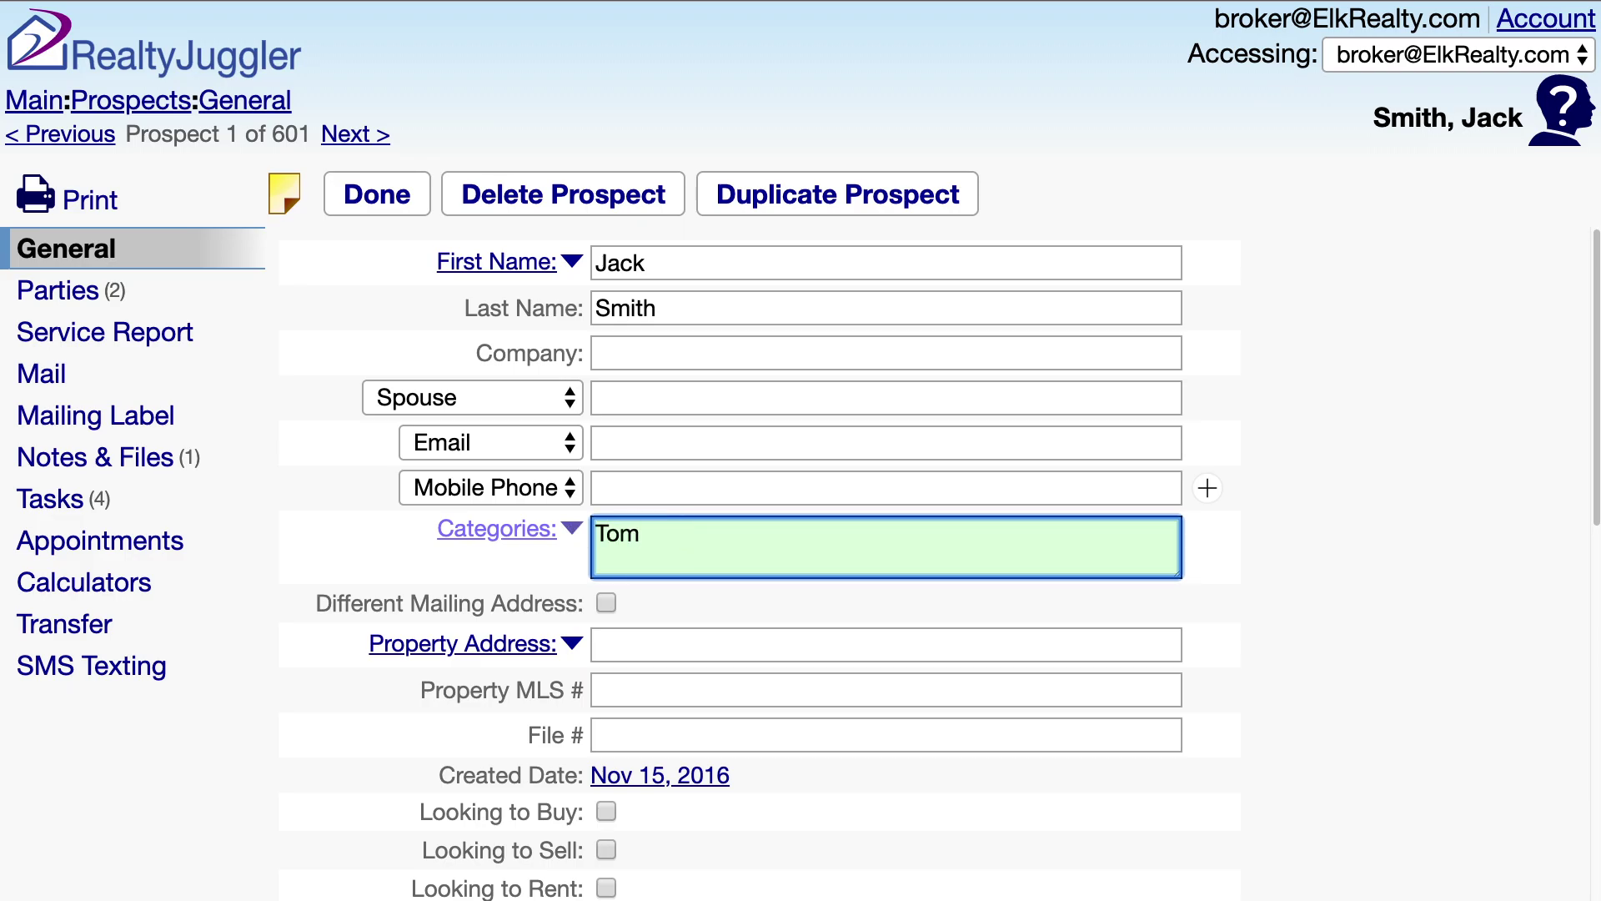
# - Transfer a duplicate of this prospect to the receiving agent's account
pyautogui.click(131, 622)
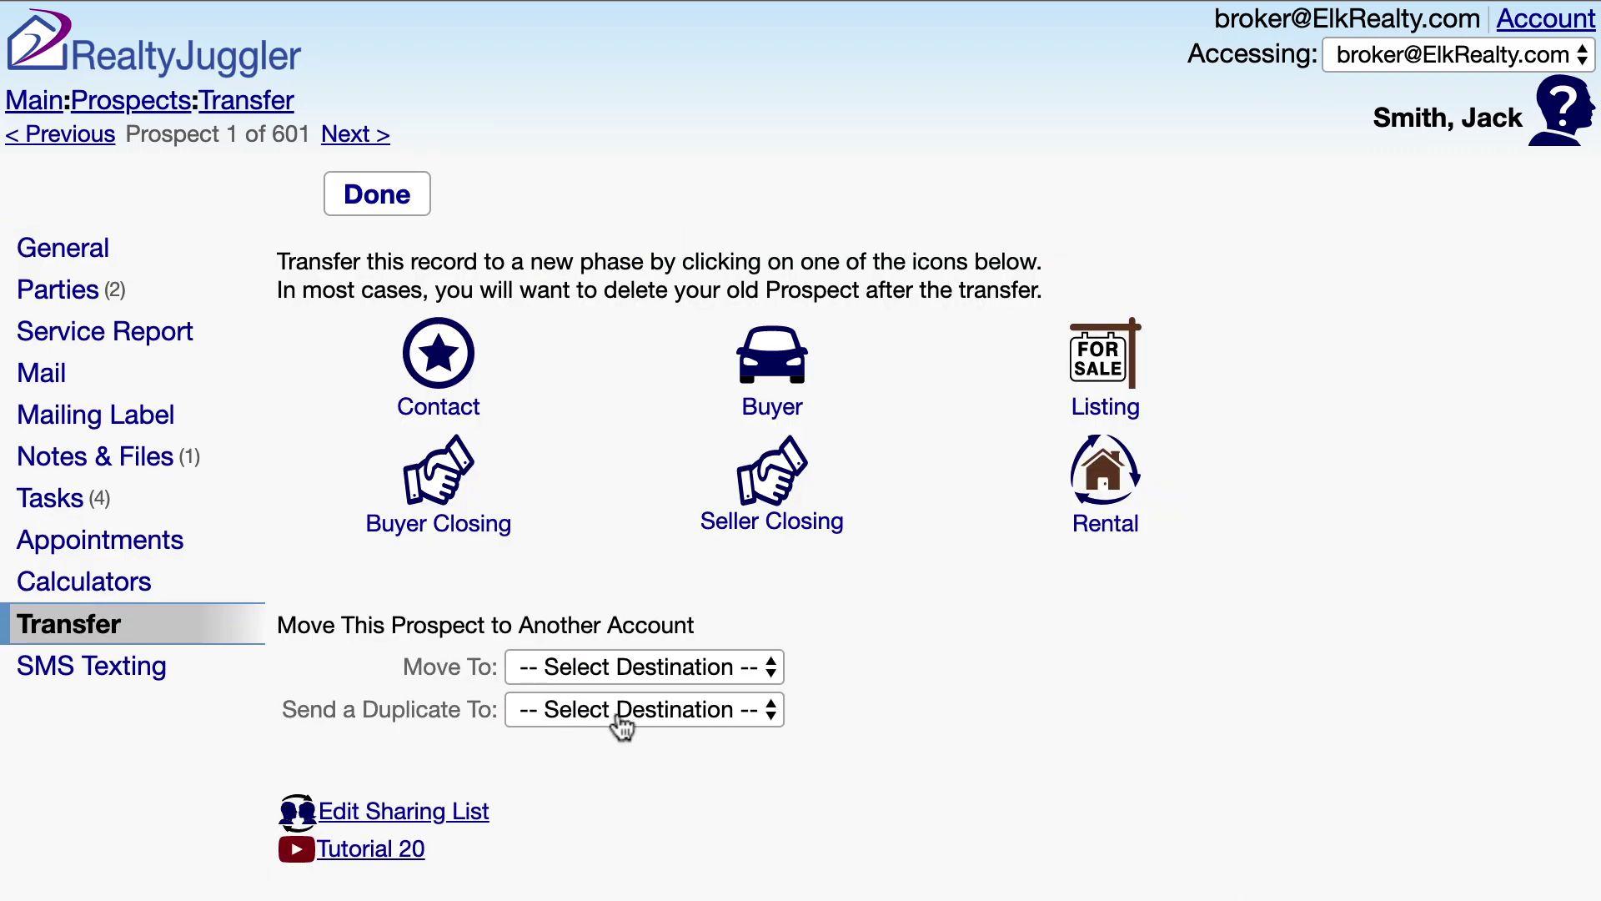
pyautogui.click(624, 713)
pyautogui.click(699, 782)
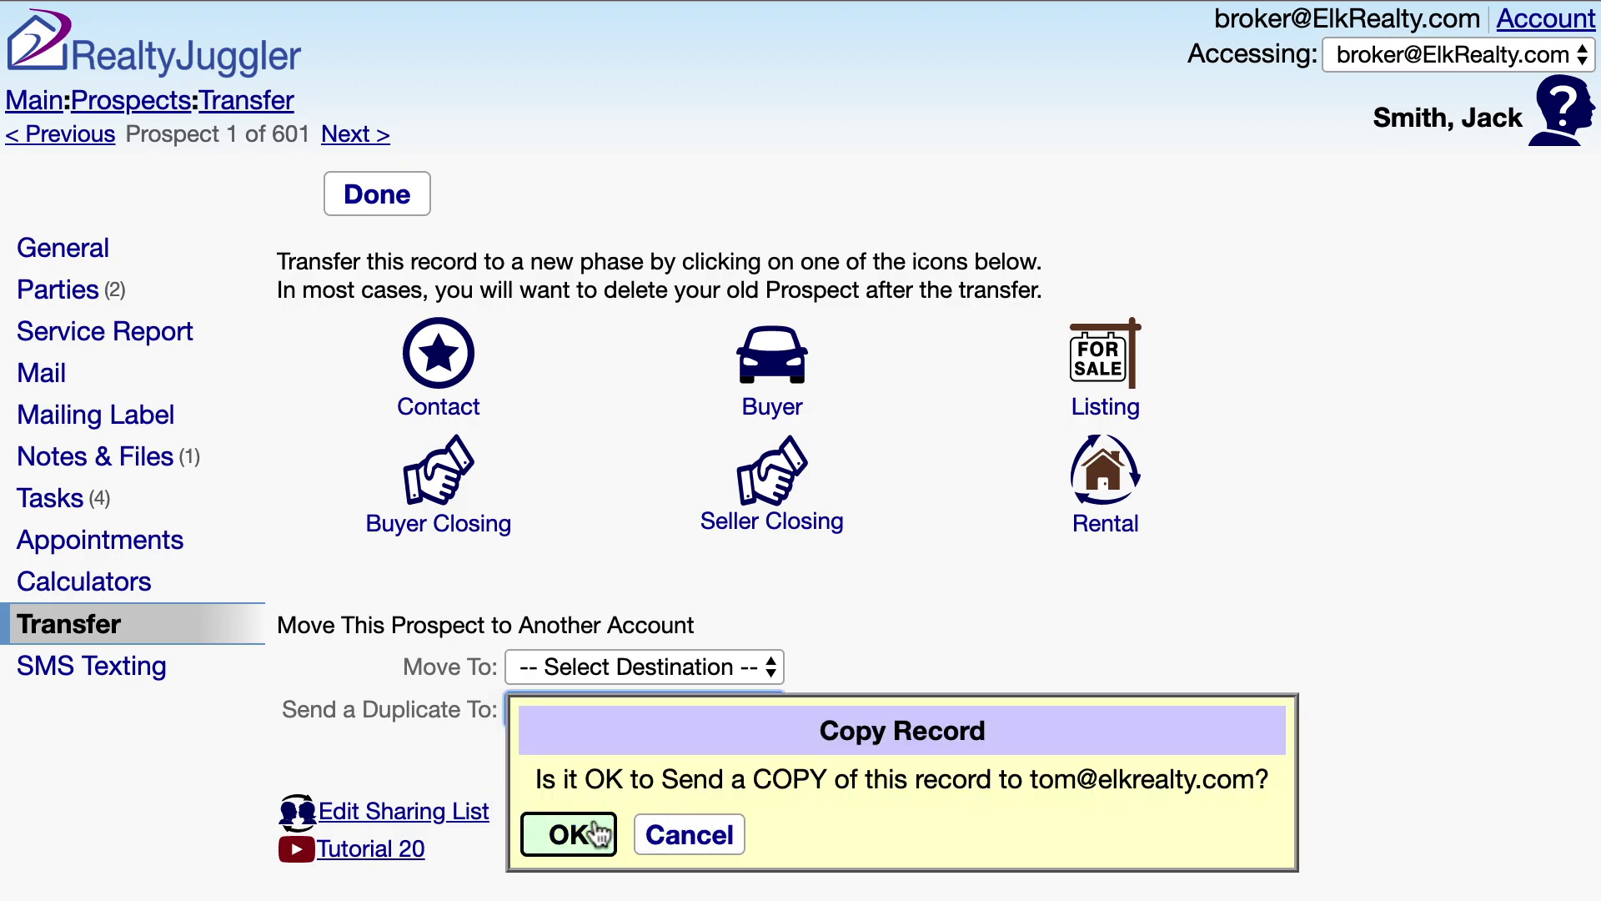
pyautogui.click(597, 832)
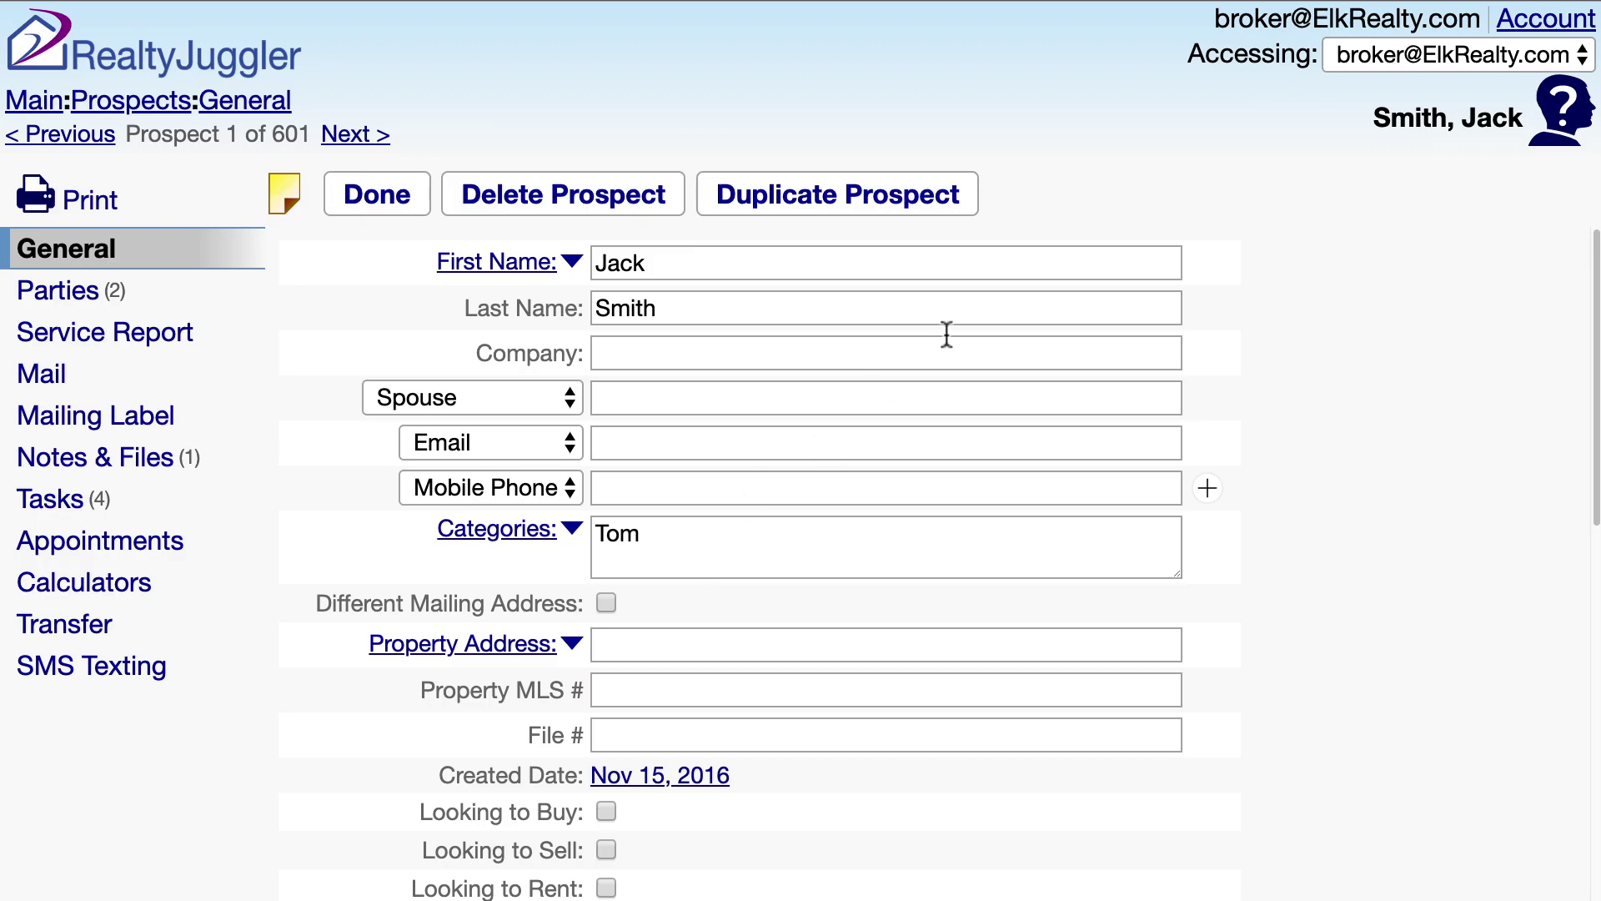
# - Switch to the receiving agent's account, open the copied prospect, and view its service report
pyautogui.click(1465, 72)
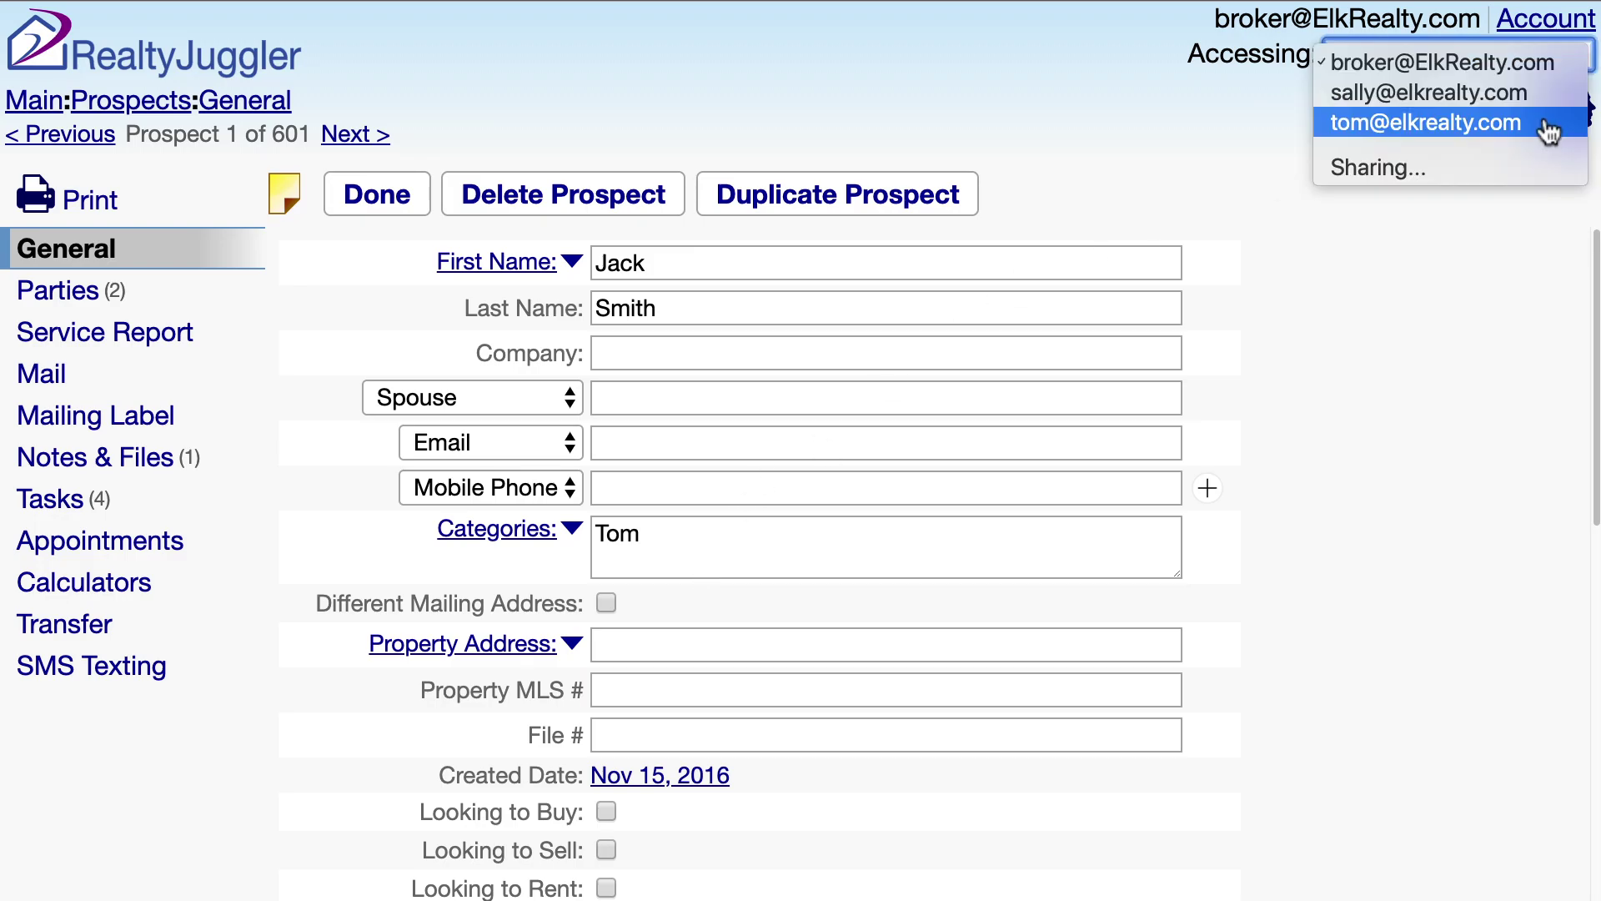
pyautogui.click(1547, 127)
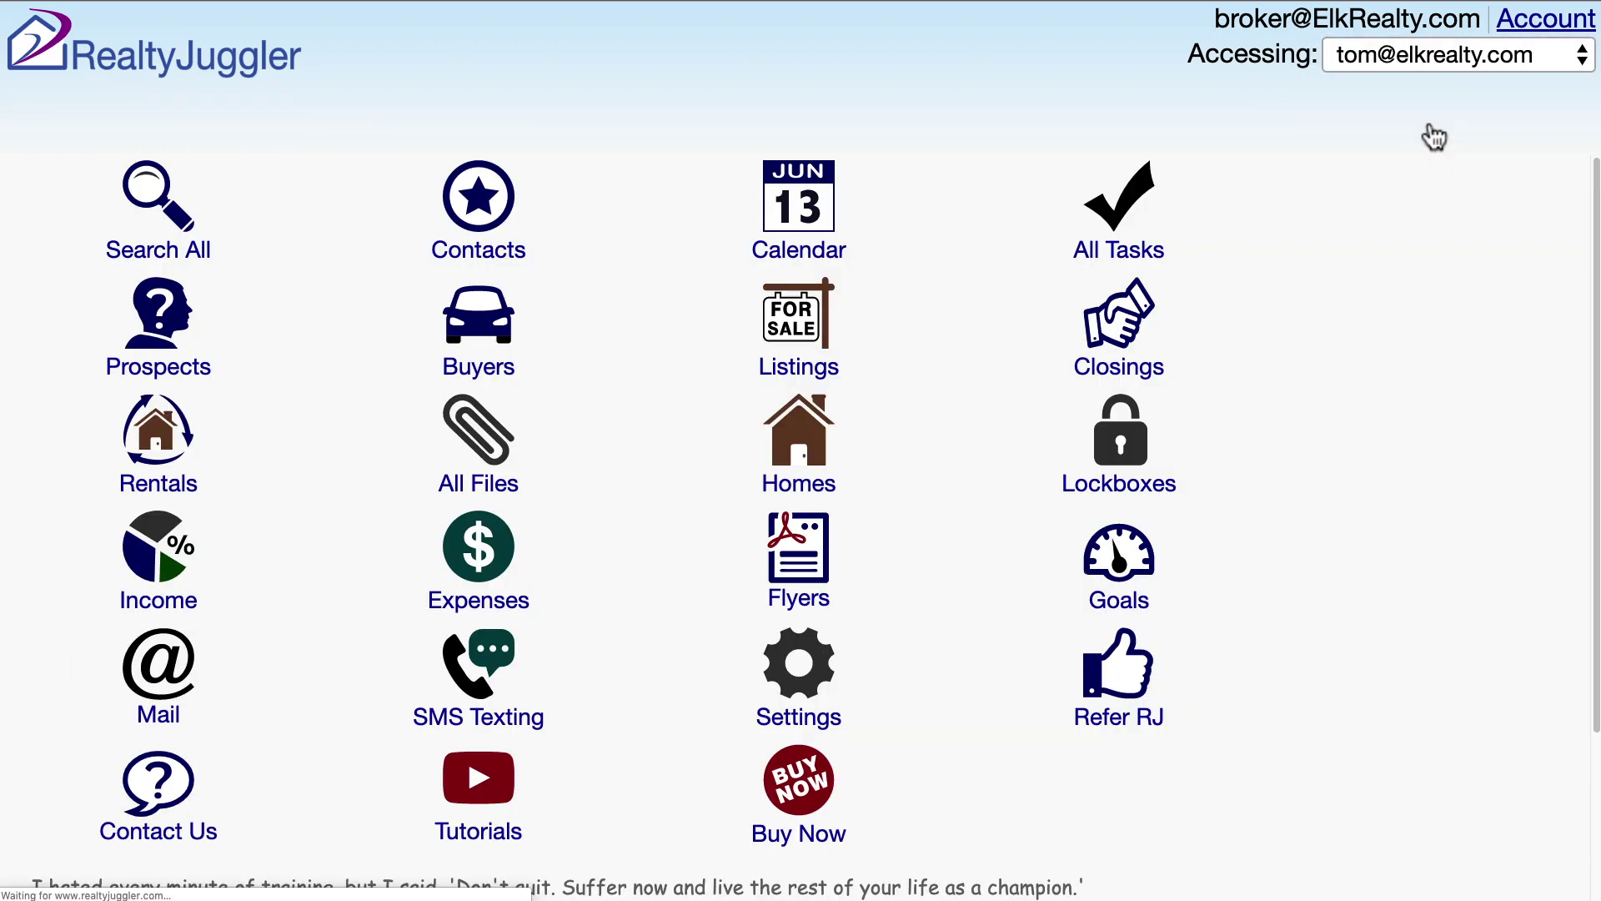
pyautogui.click(221, 347)
pyautogui.click(804, 392)
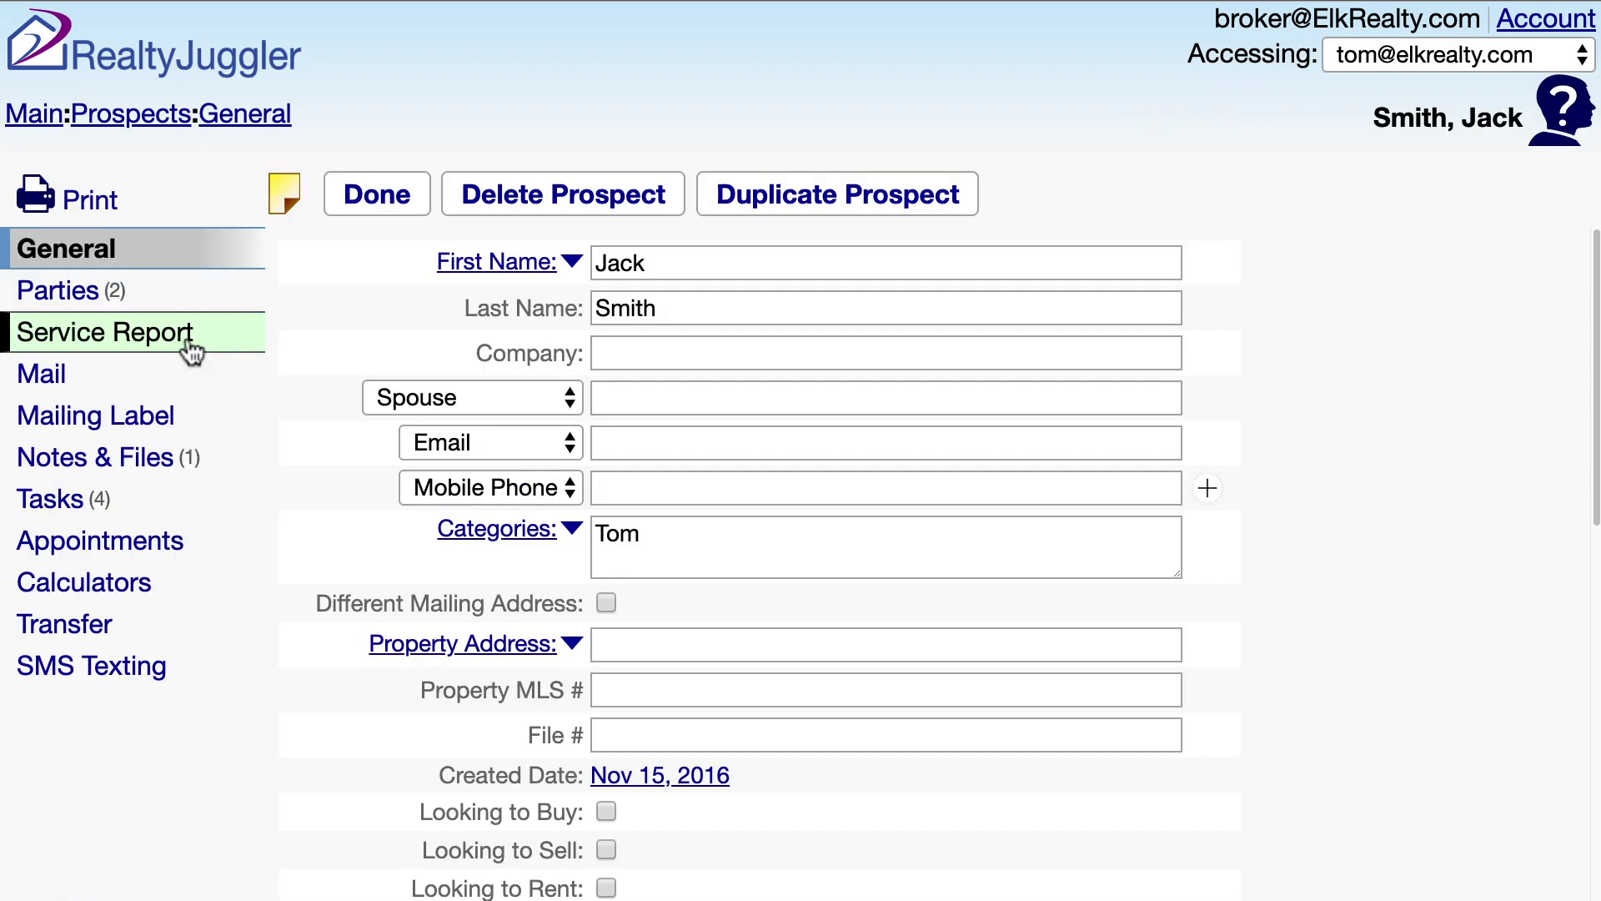
pyautogui.click(191, 350)
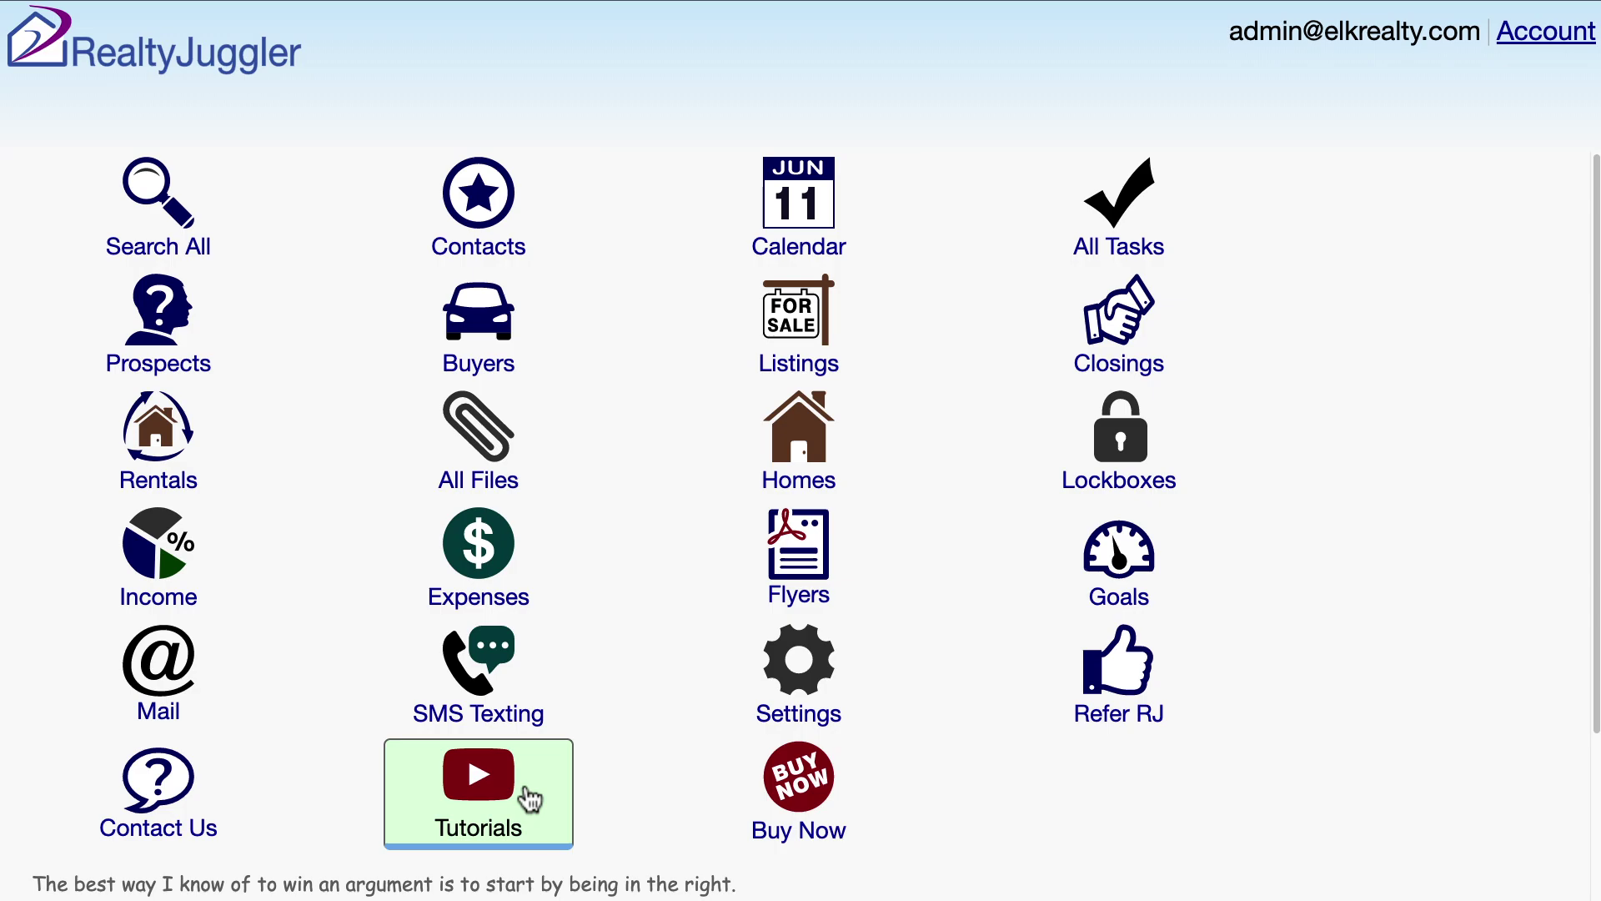
# - Open the Tutorials page from the main menu and scroll toward Downloadable Manuals
pyautogui.click(528, 799)
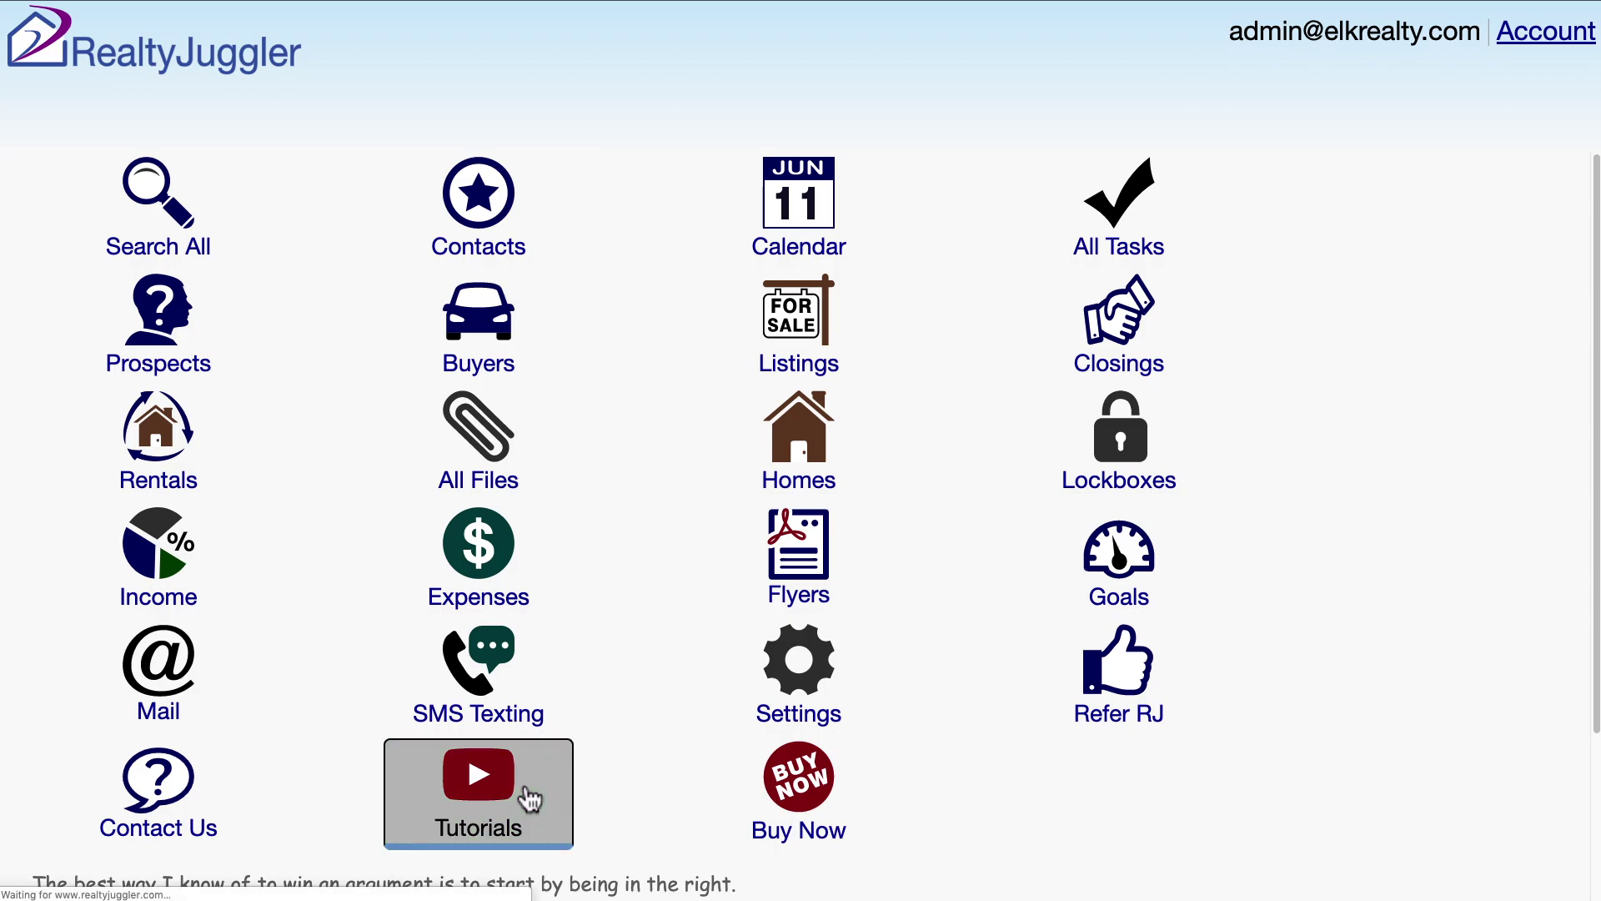
pyautogui.scroll(-7, 1522, 317)
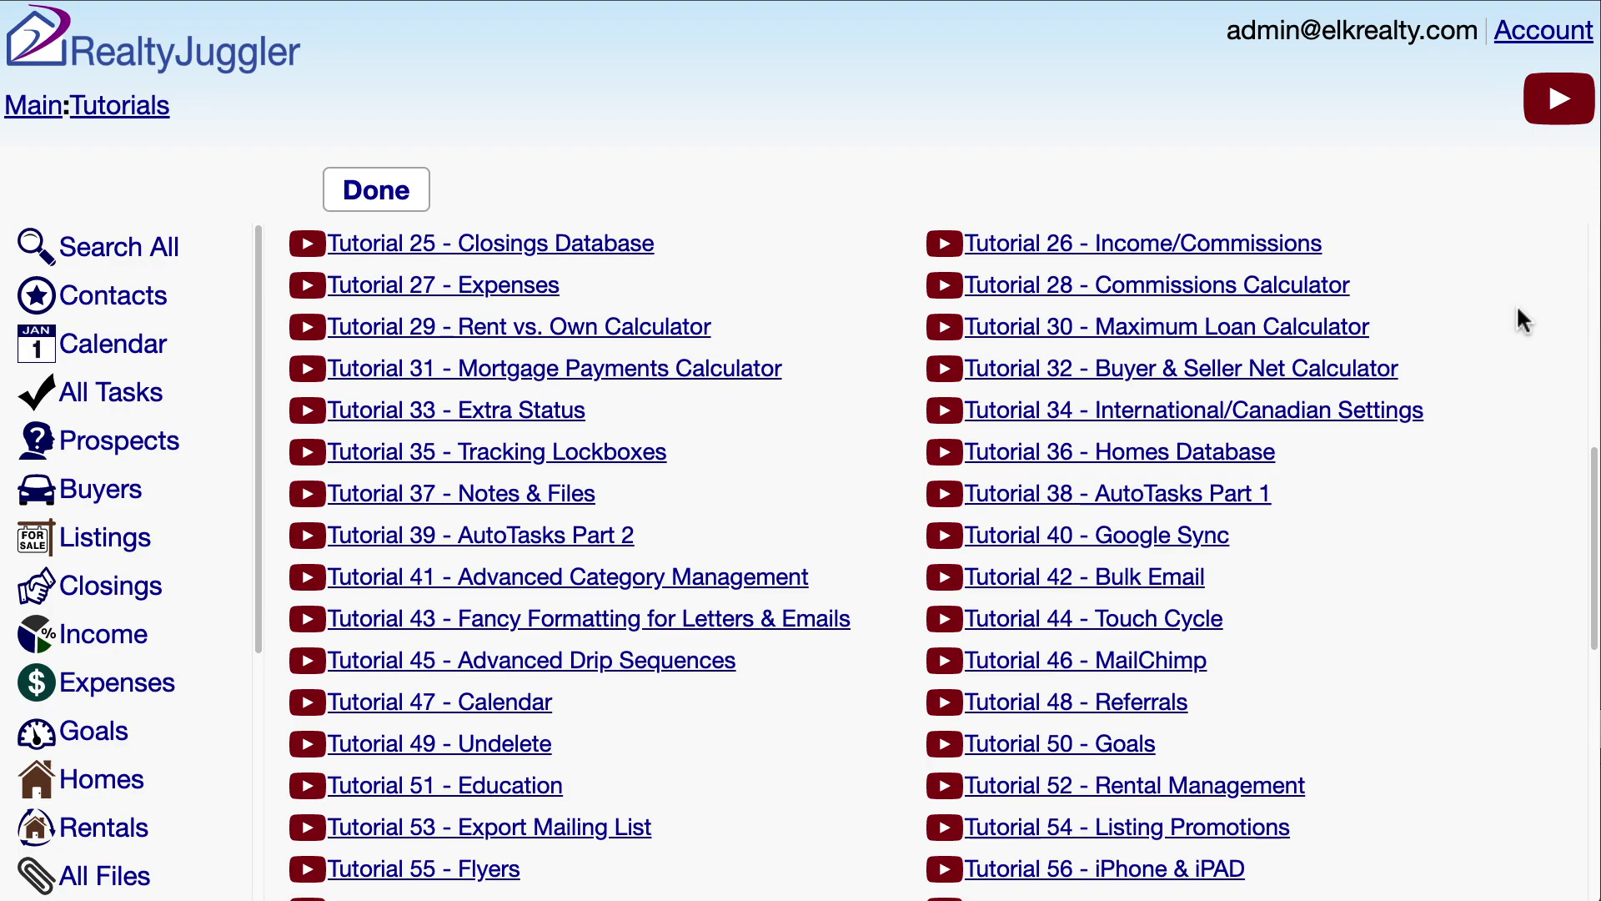
pyautogui.scroll(-10, 1517, 311)
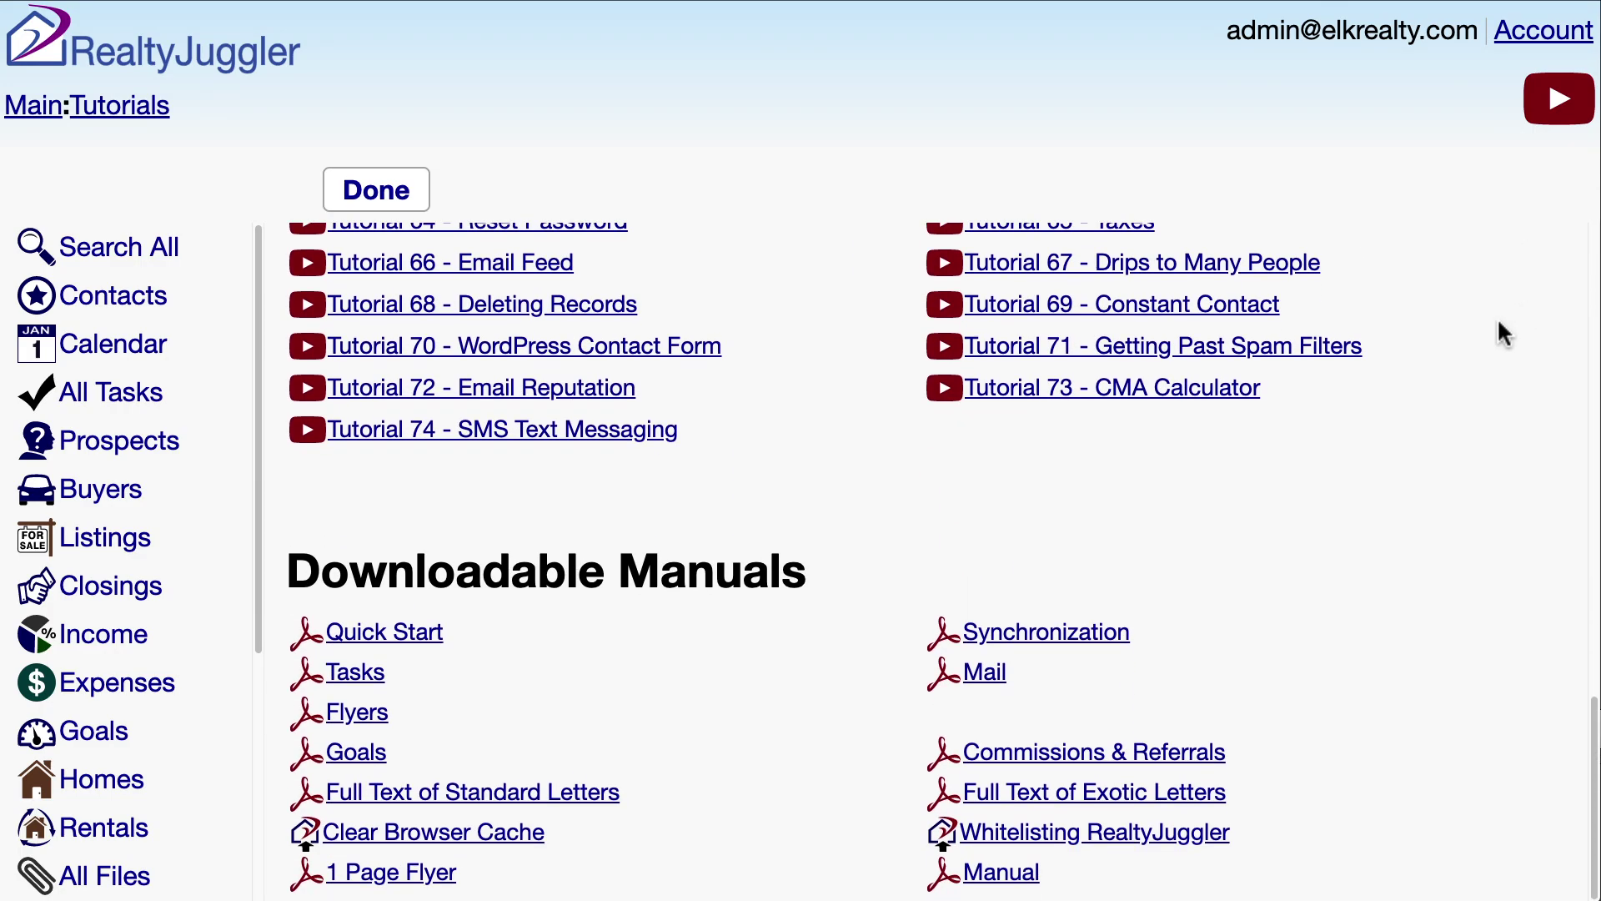